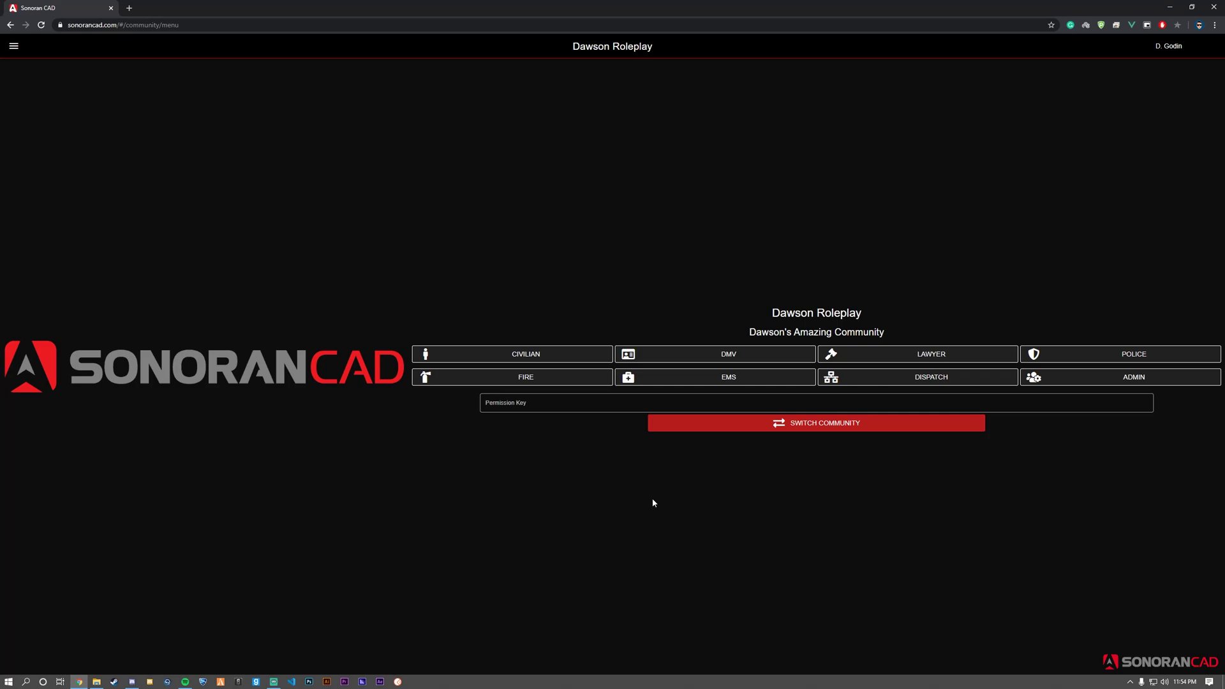
- Go to Admin > Advanced > In-Game Integration and expand its Resources section
click(1110, 381)
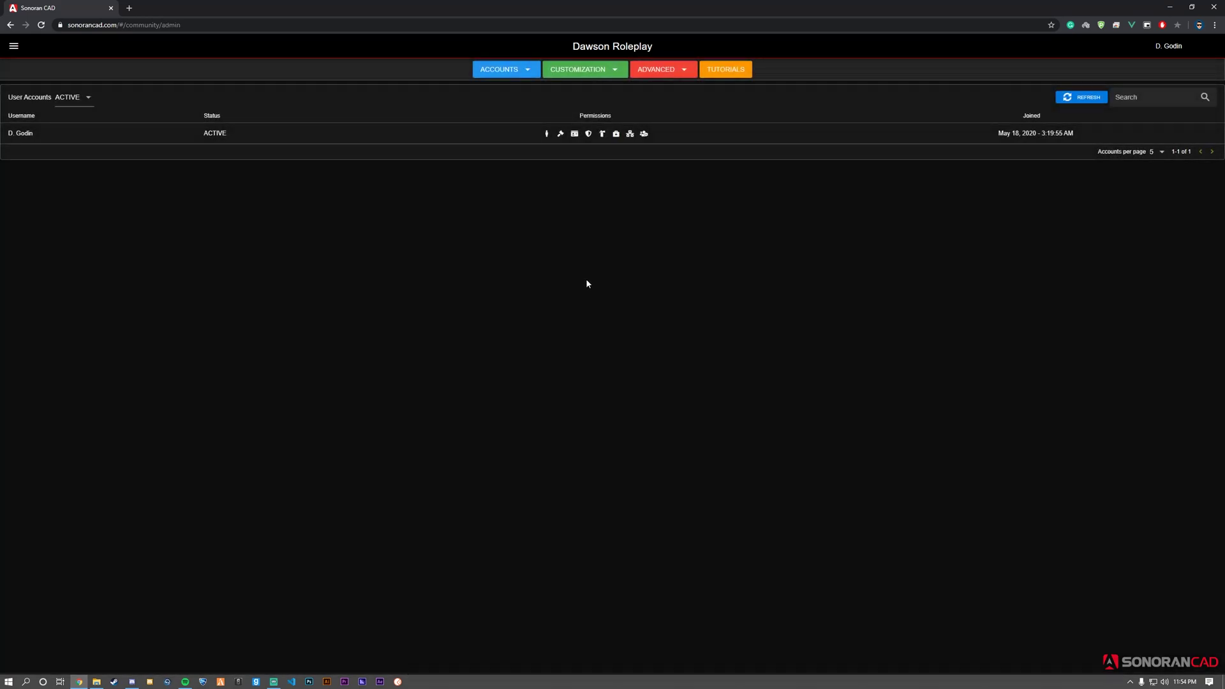
click(663, 70)
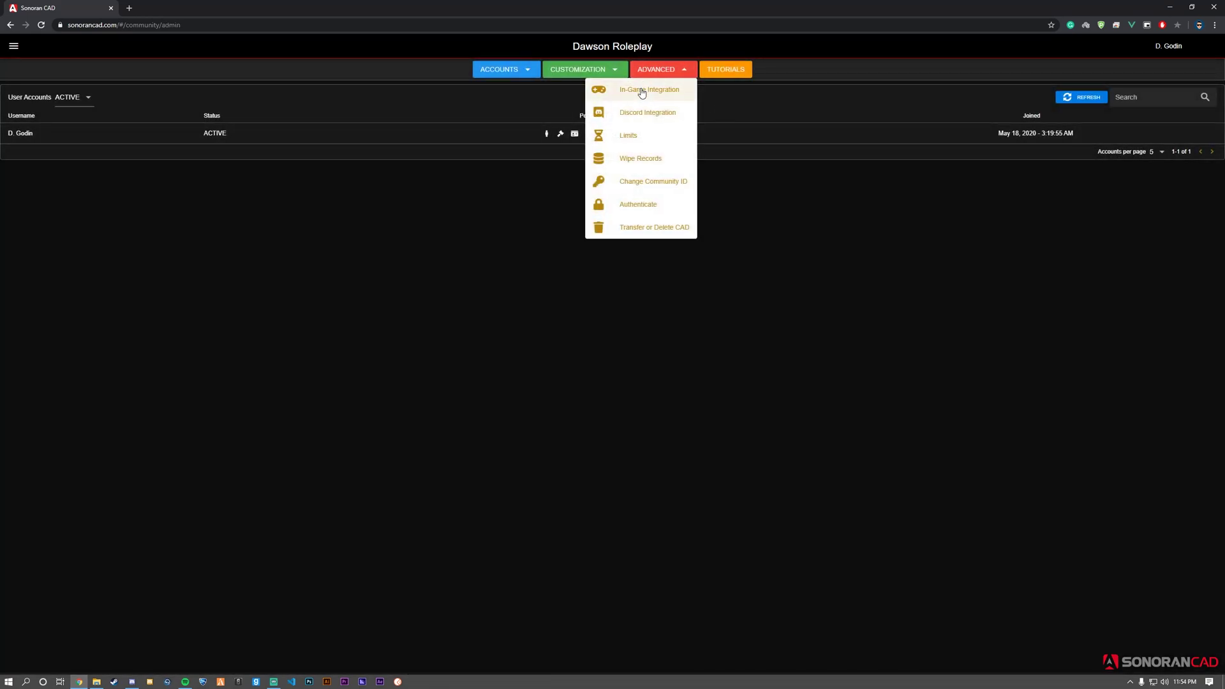
click(641, 90)
click(638, 146)
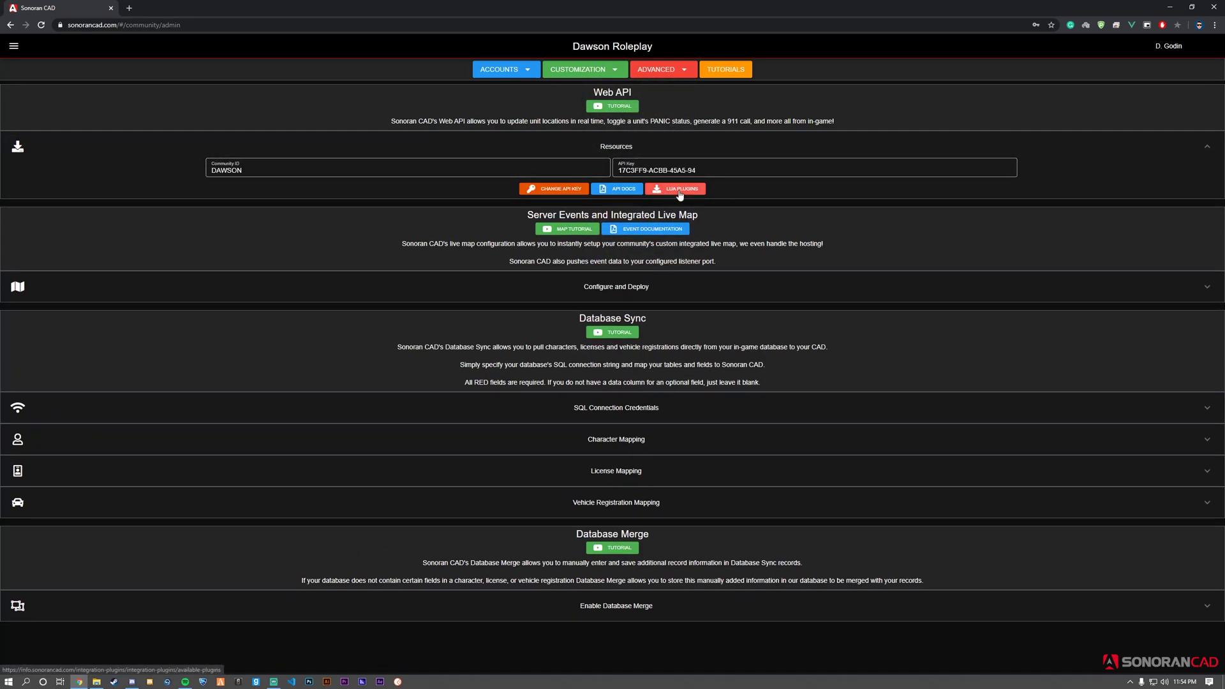
- Open the Framework Installation guide and its latest-release GitHub link in a new tab
click(680, 190)
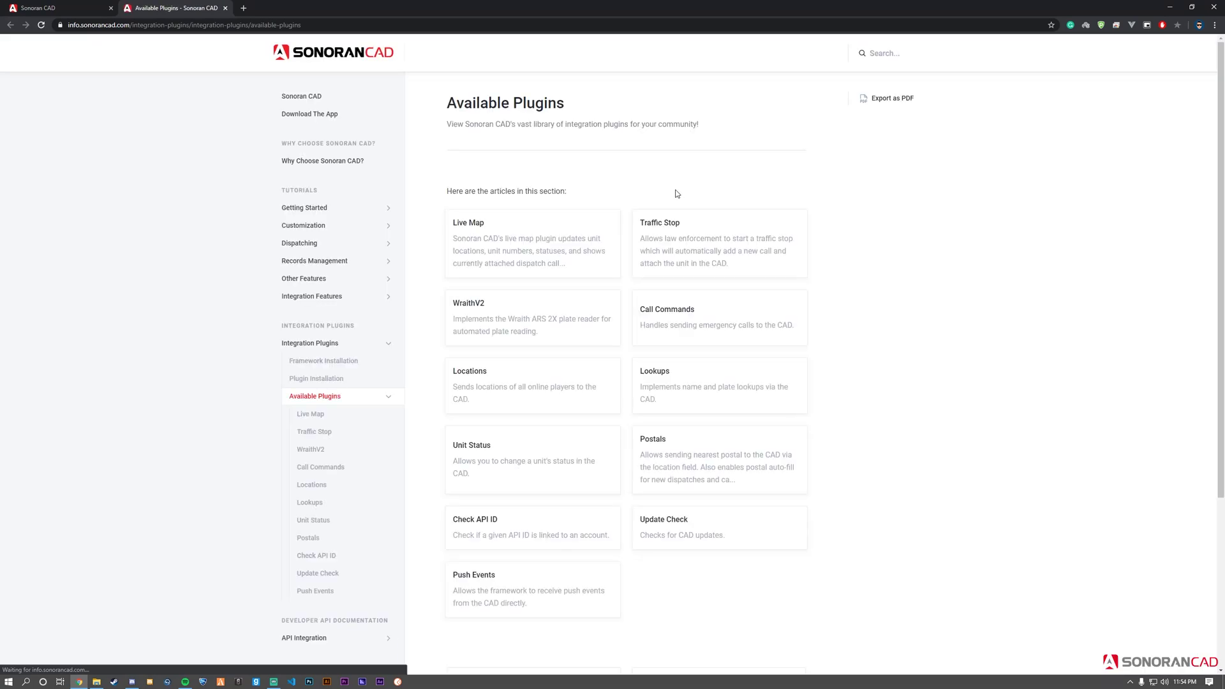
click(333, 359)
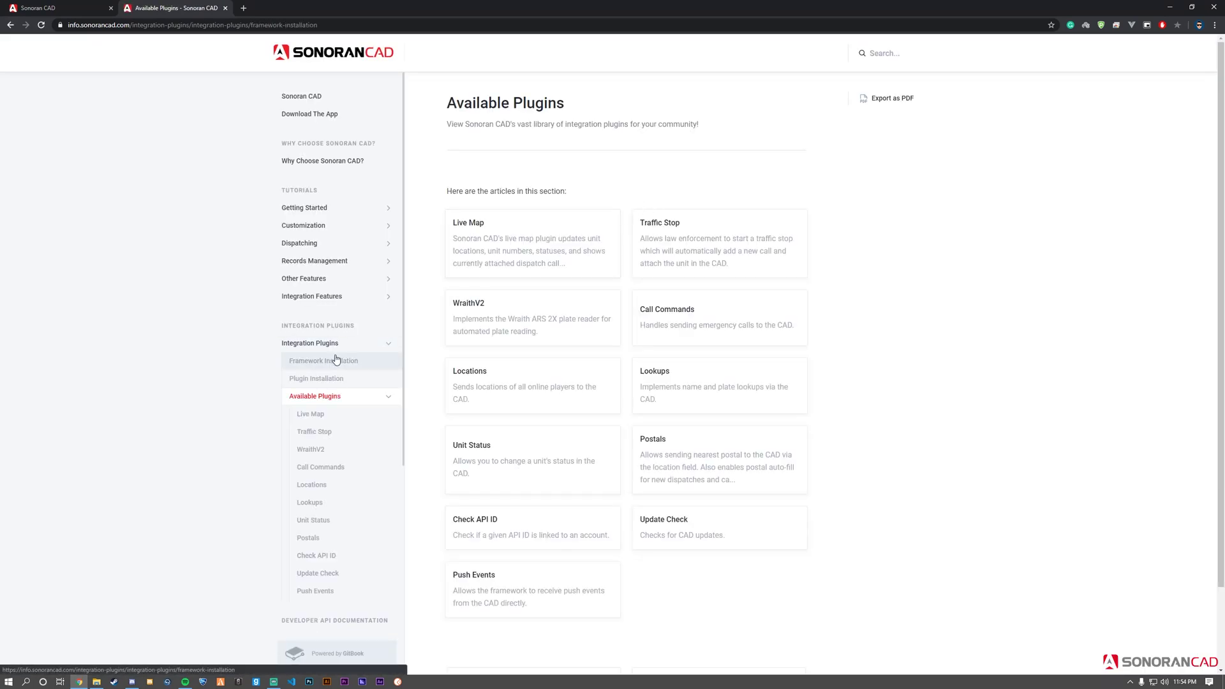
scroll(563, 321, down, 2)
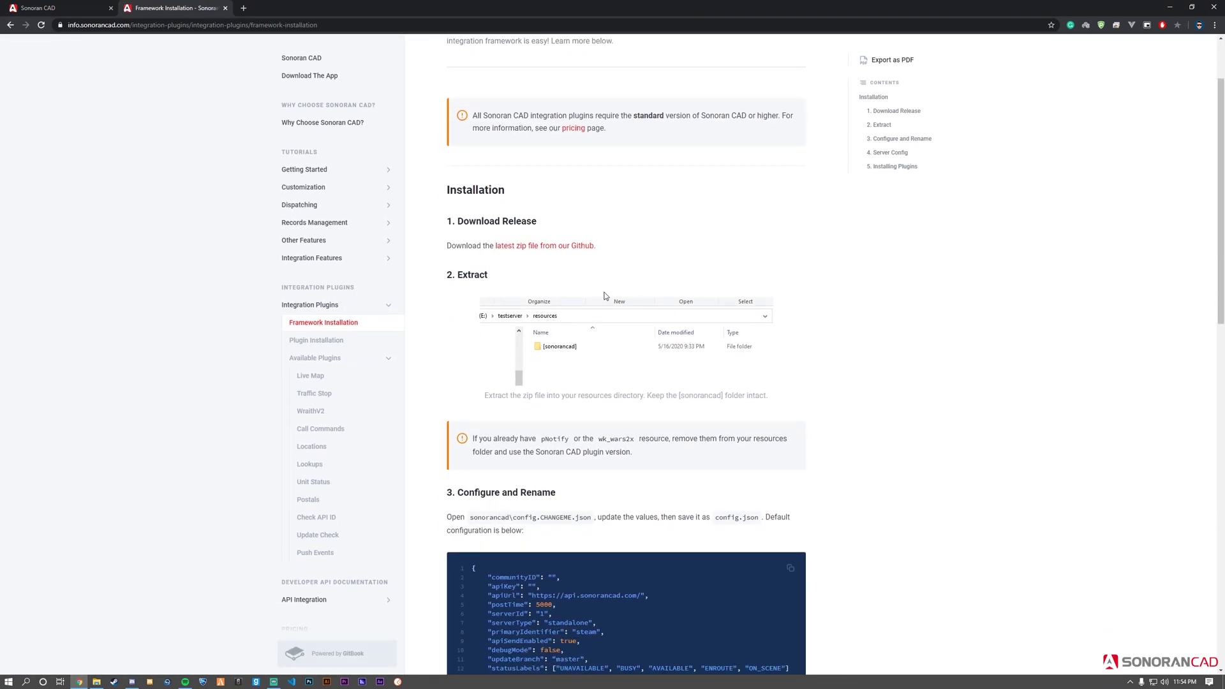
right_click(561, 248)
click(573, 253)
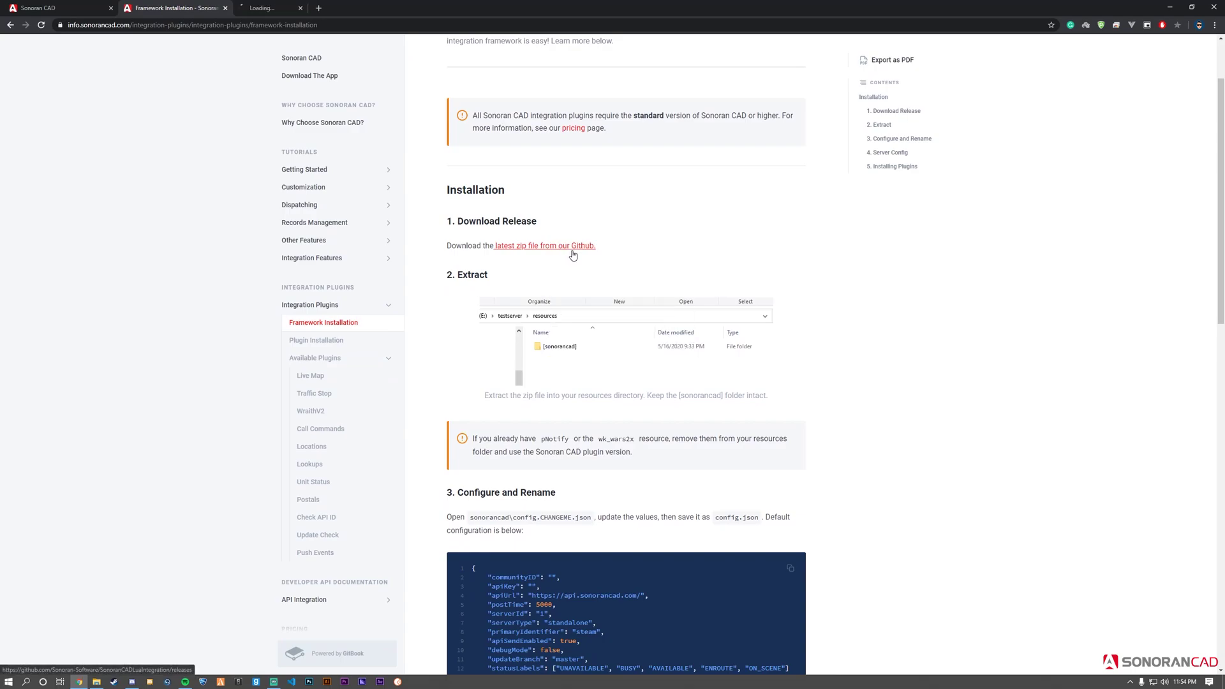
- Download sonorancad.zip from the v2.0 Release and extract it with WinRAR
click(286, 5)
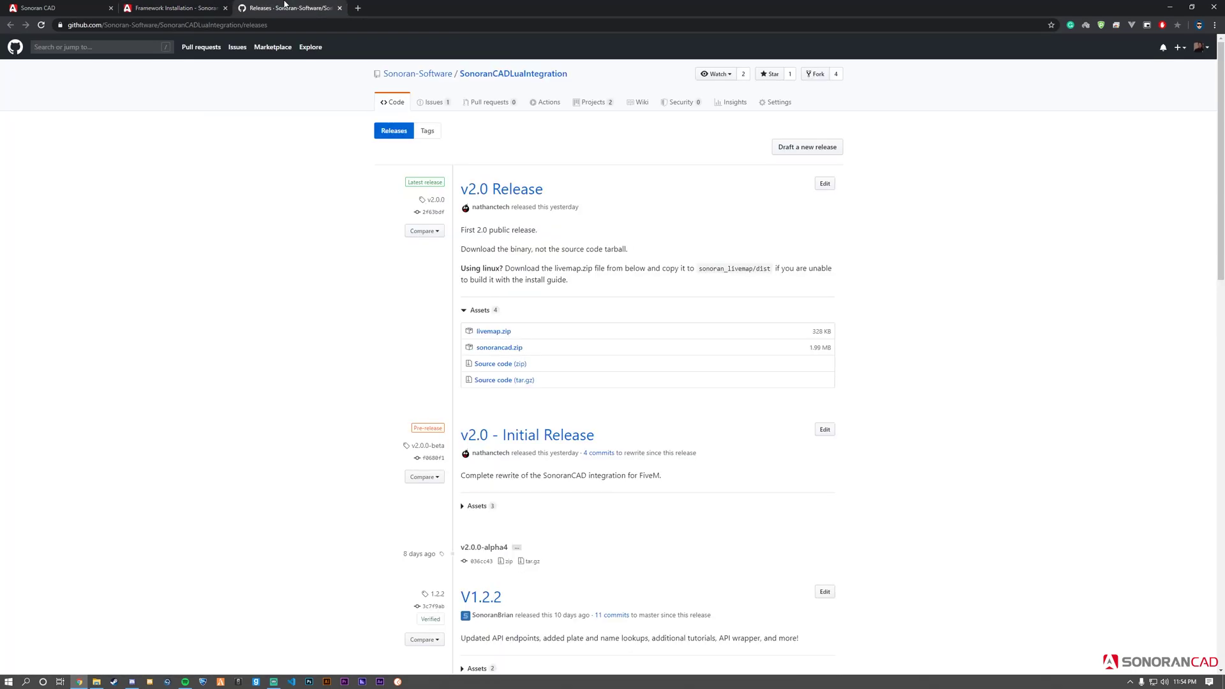
click(510, 352)
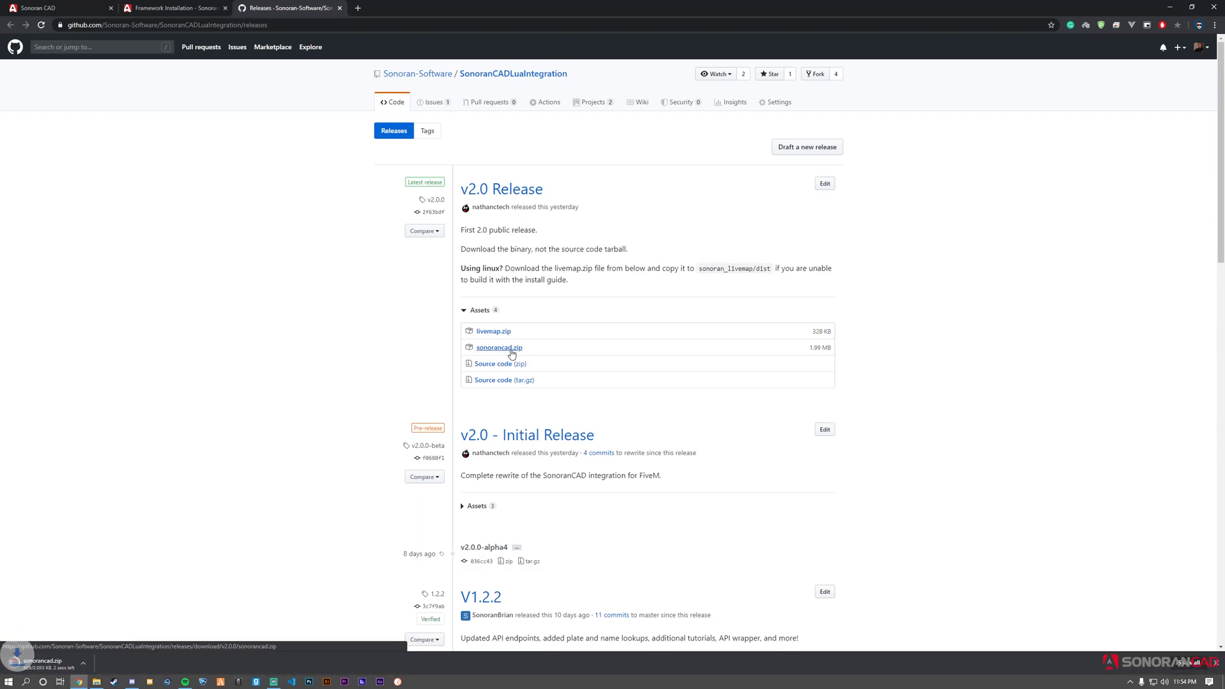
click(38, 664)
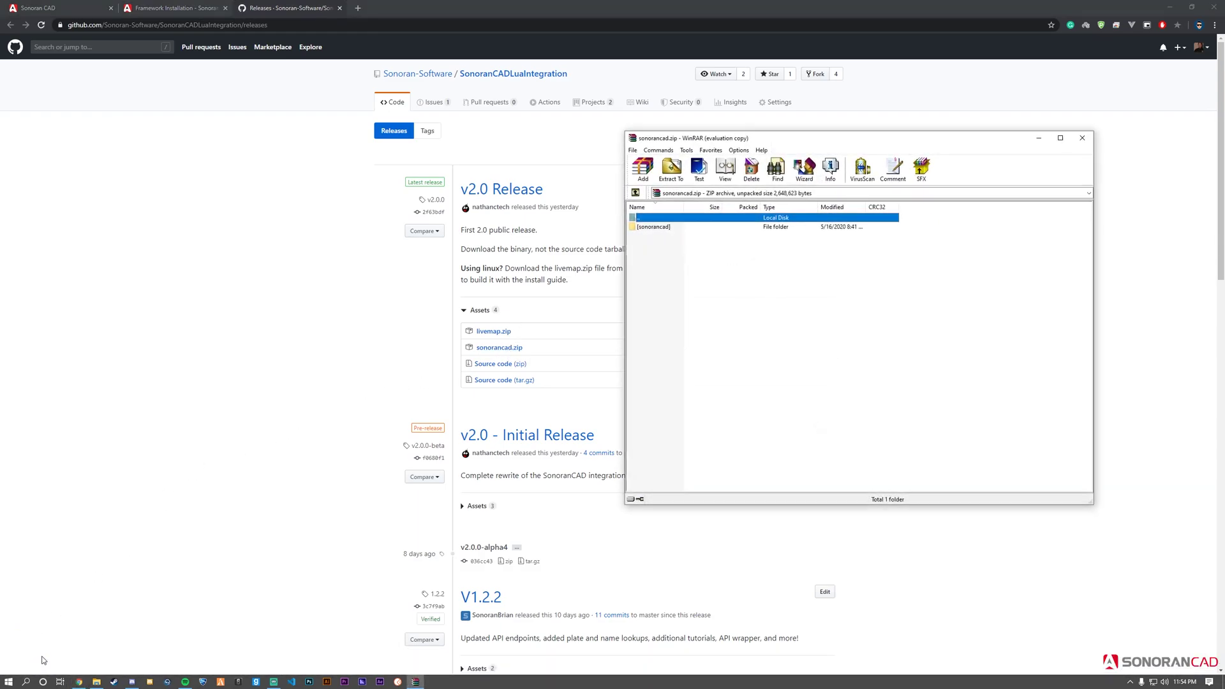
click(671, 169)
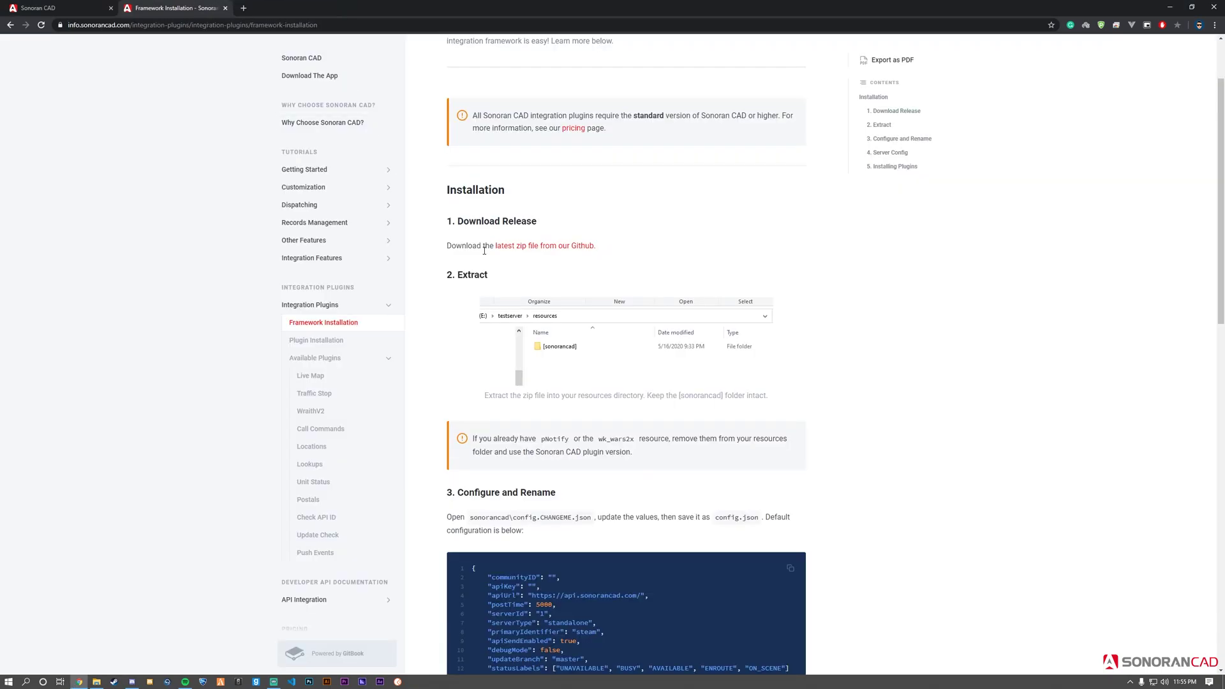
- Browse to Desktop > FXServer > server-data > resources > [sonorancad] > sonorancad in File Explorer
scroll(541, 276, down, 3)
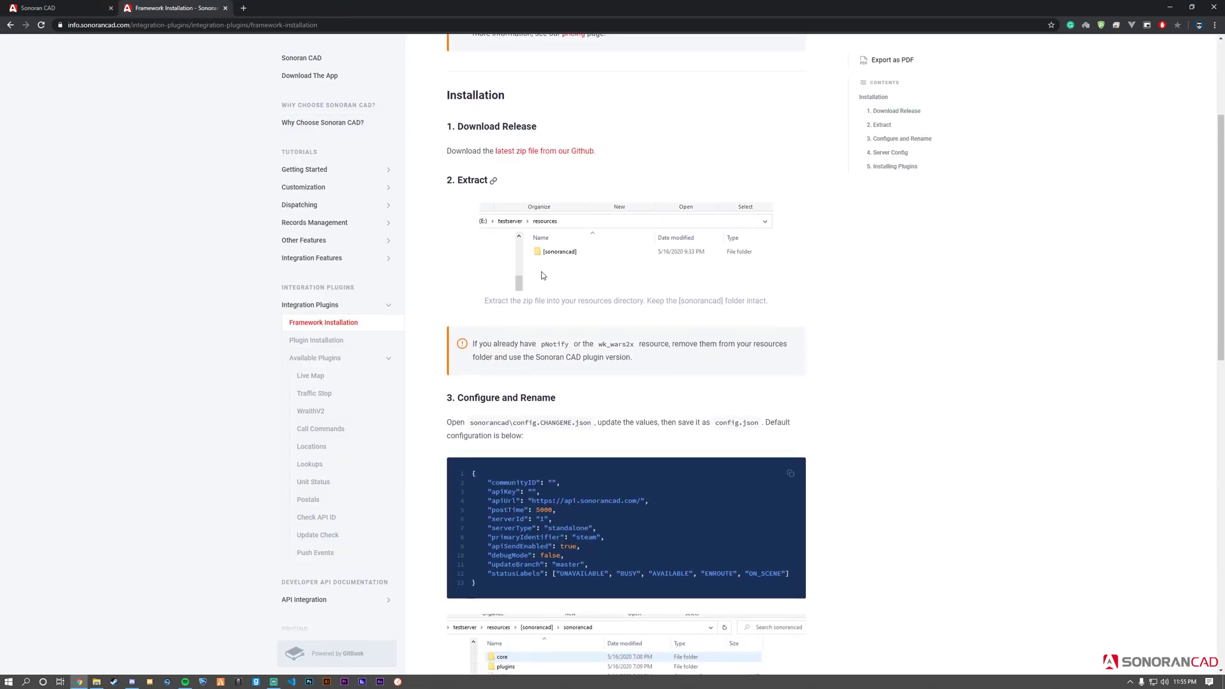
scroll(594, 306, down, 1)
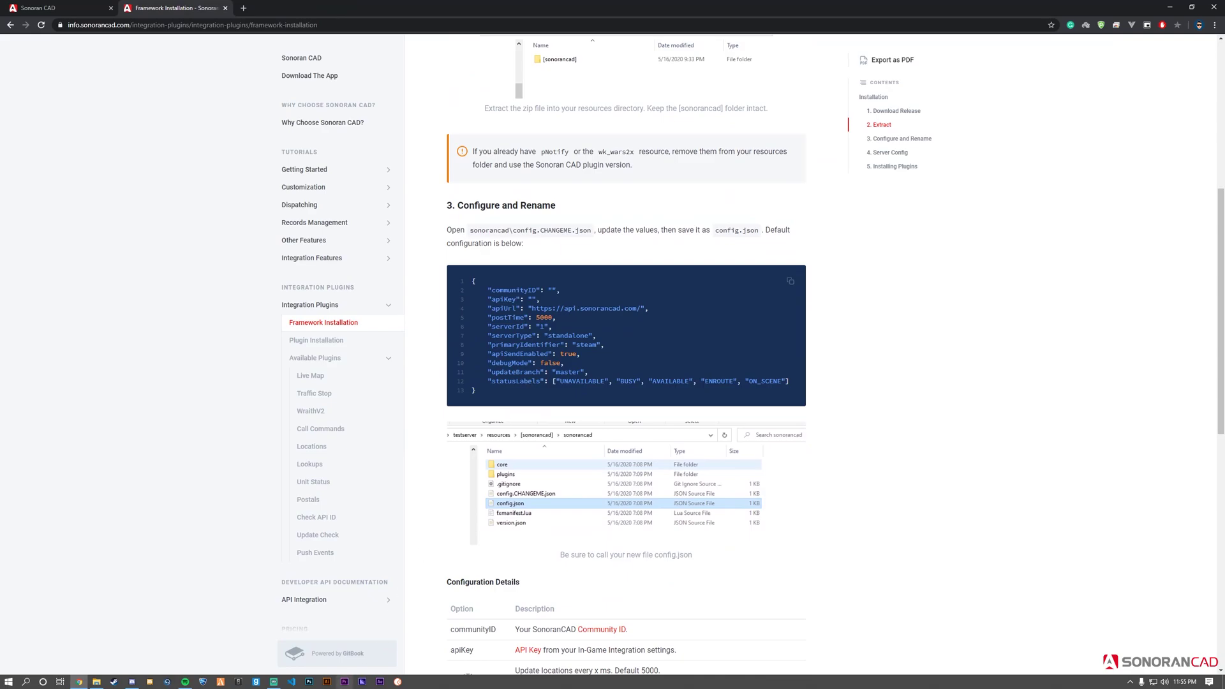
click(97, 681)
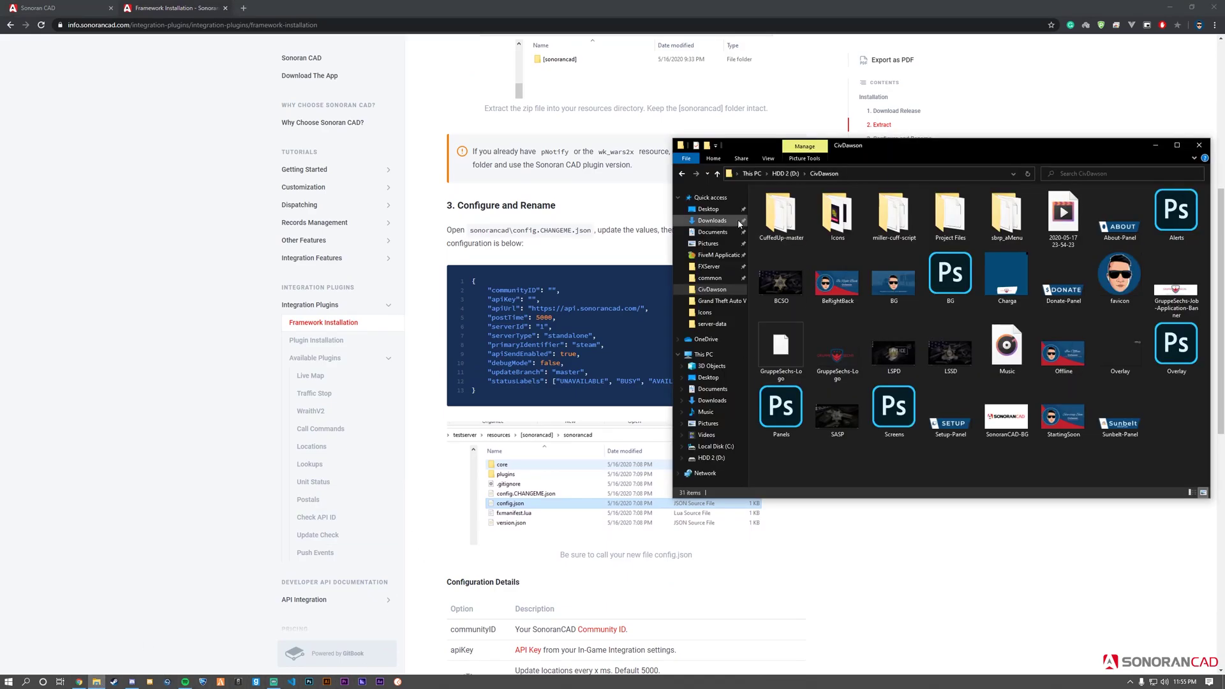
click(722, 211)
click(797, 215)
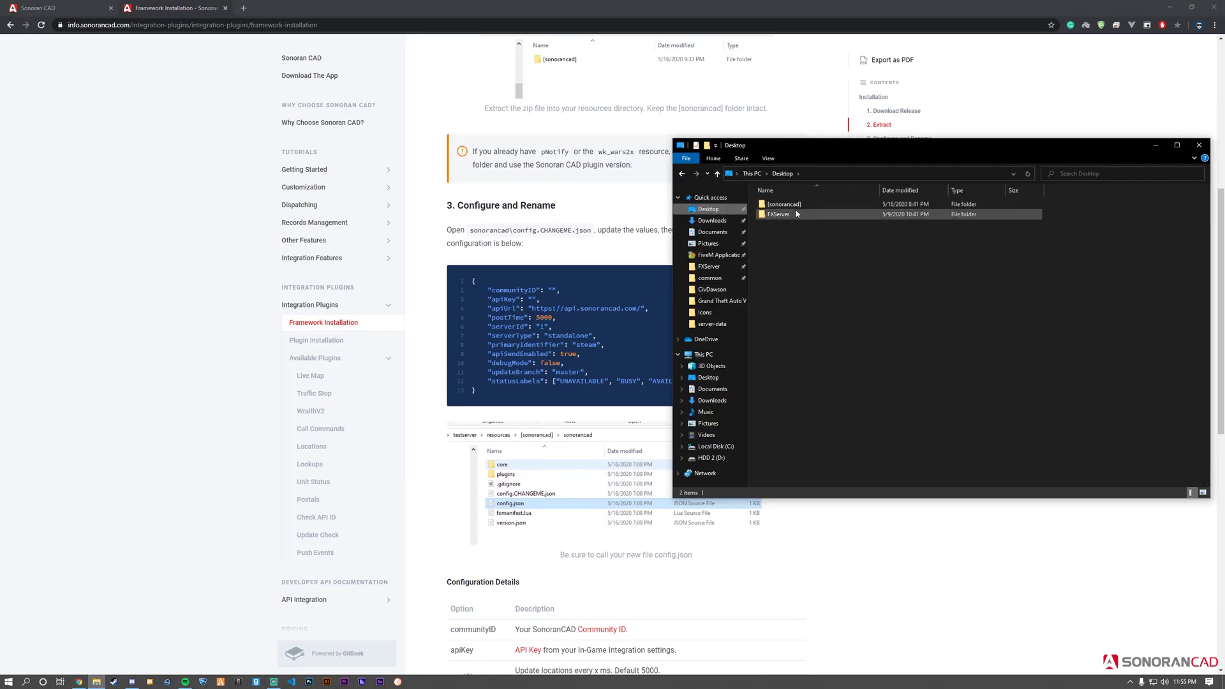
click(796, 214)
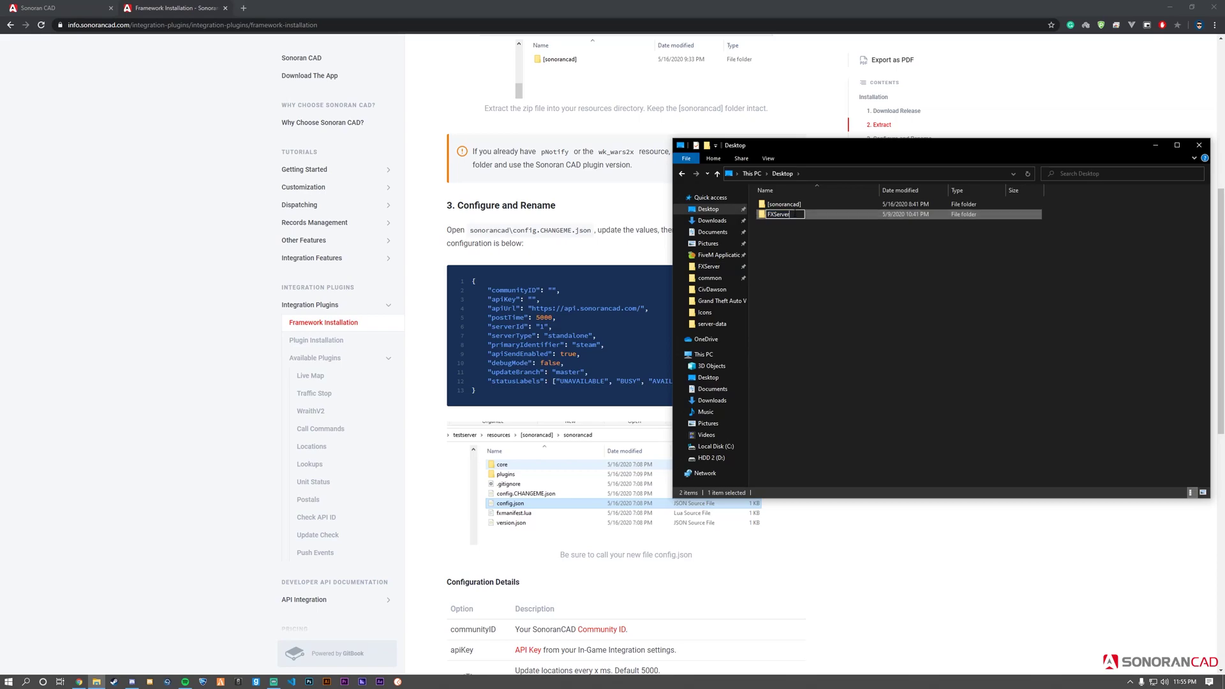
double_click(788, 215)
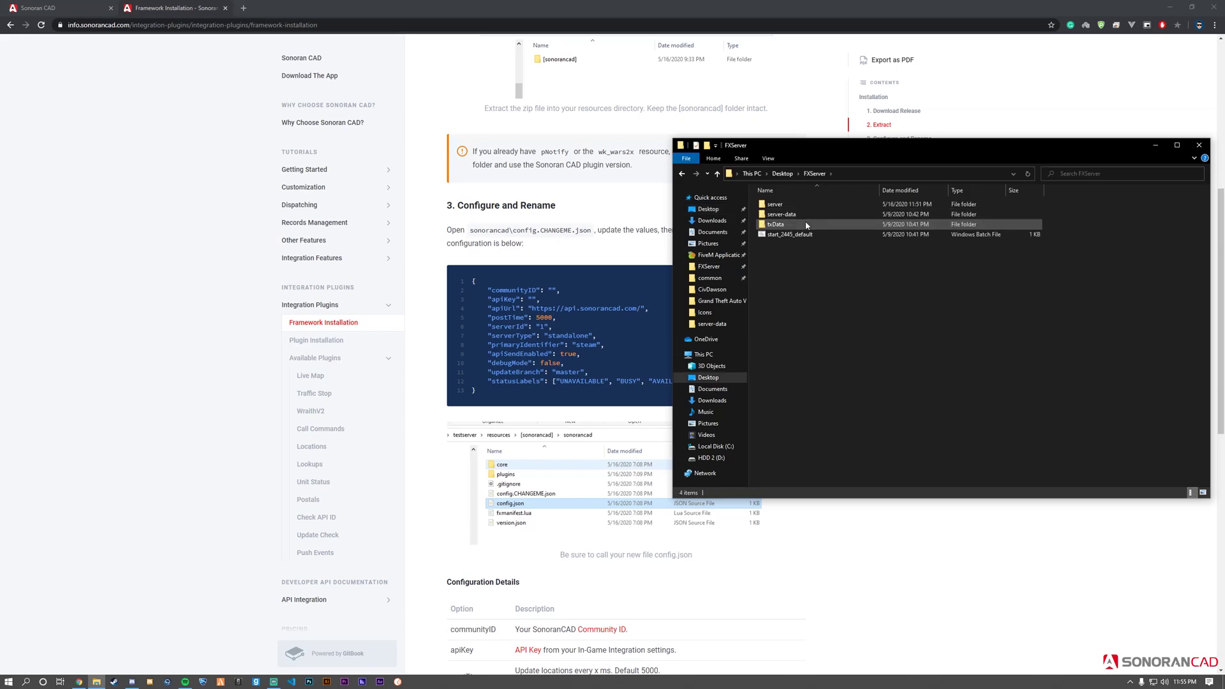
double_click(794, 214)
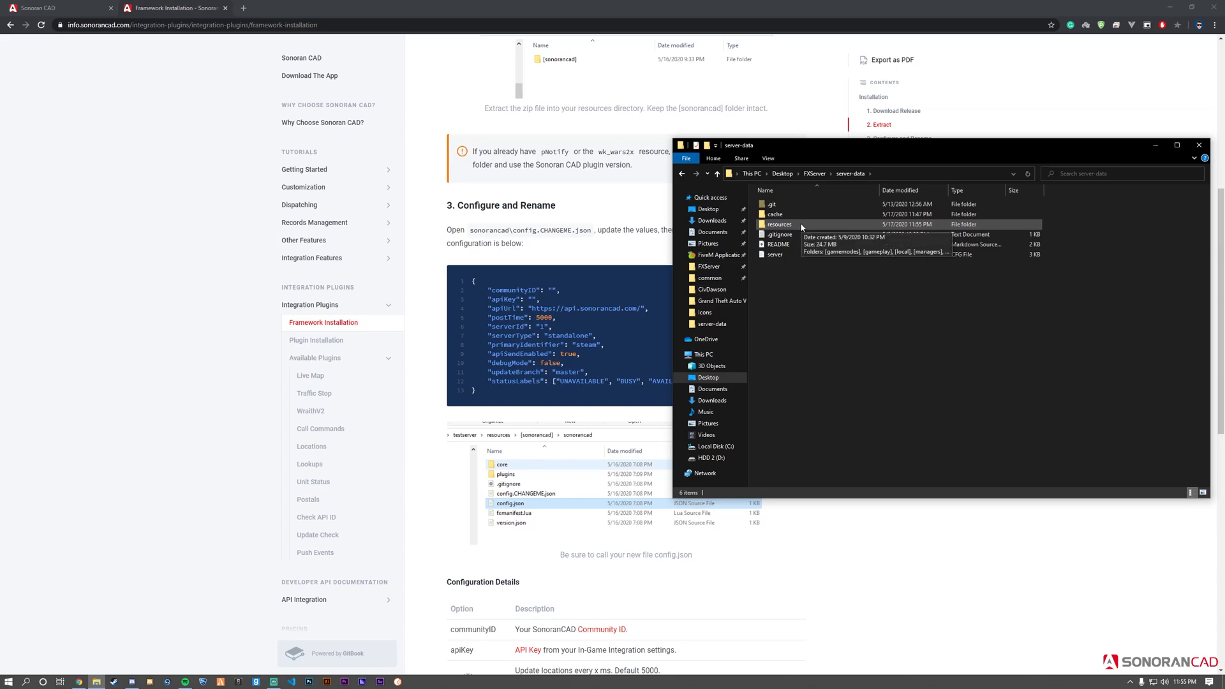
double_click(802, 226)
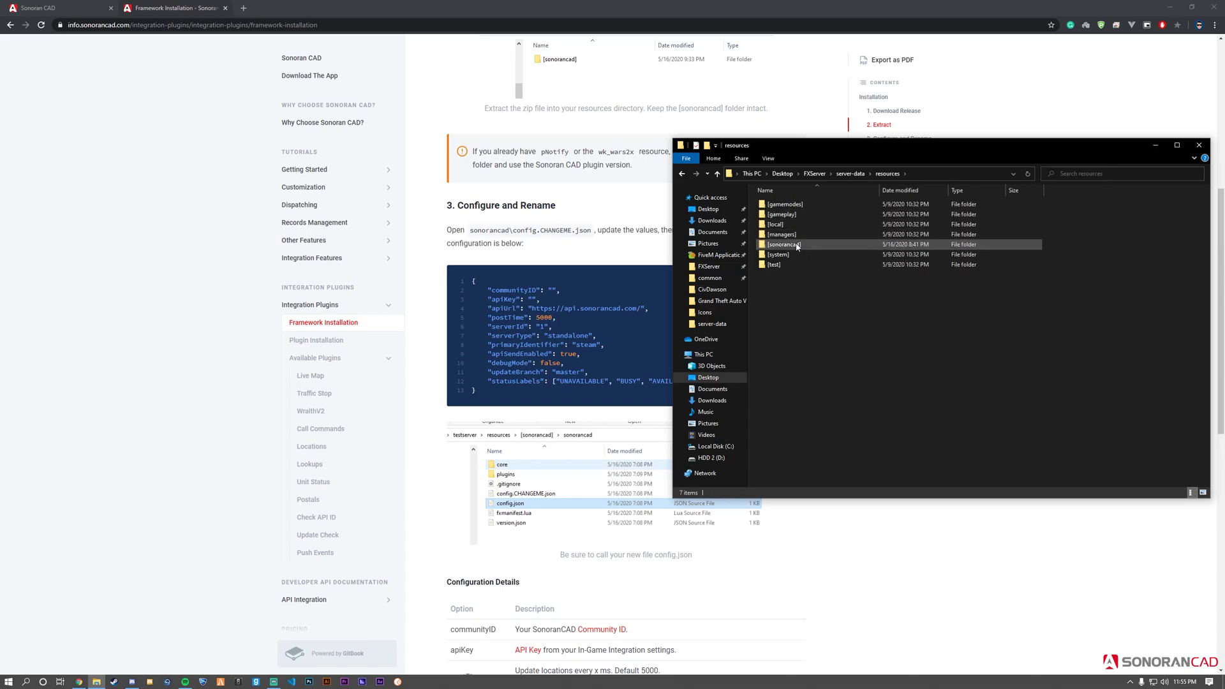
click(797, 247)
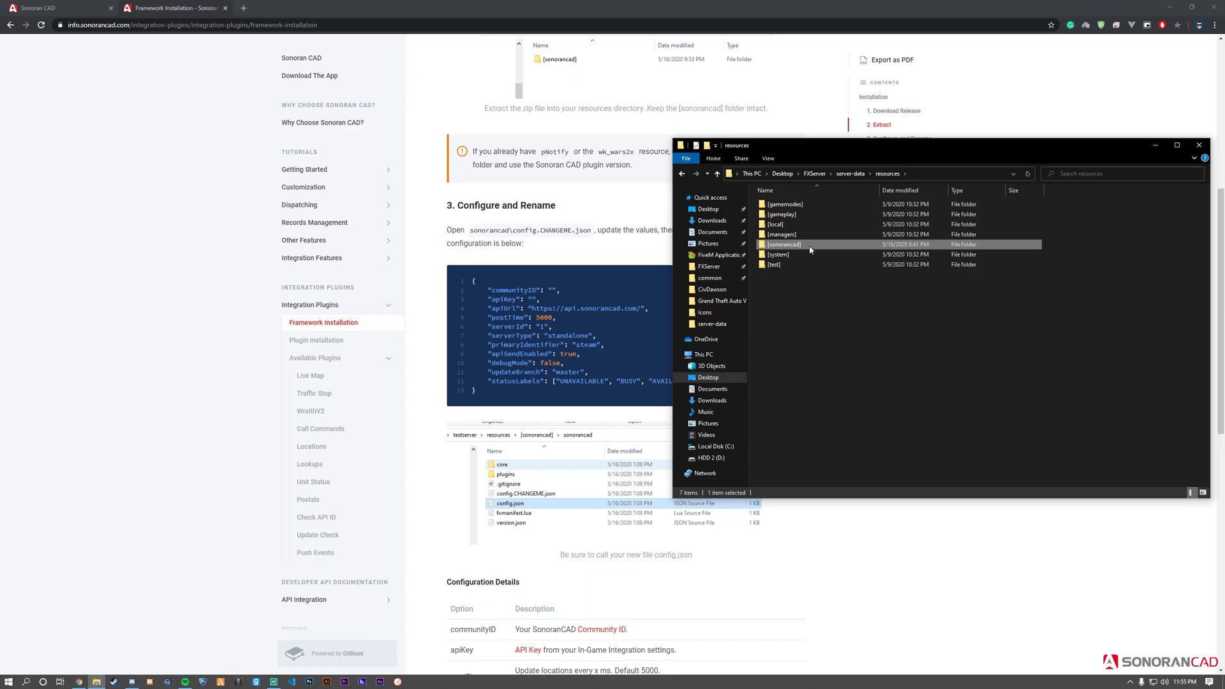
double_click(809, 246)
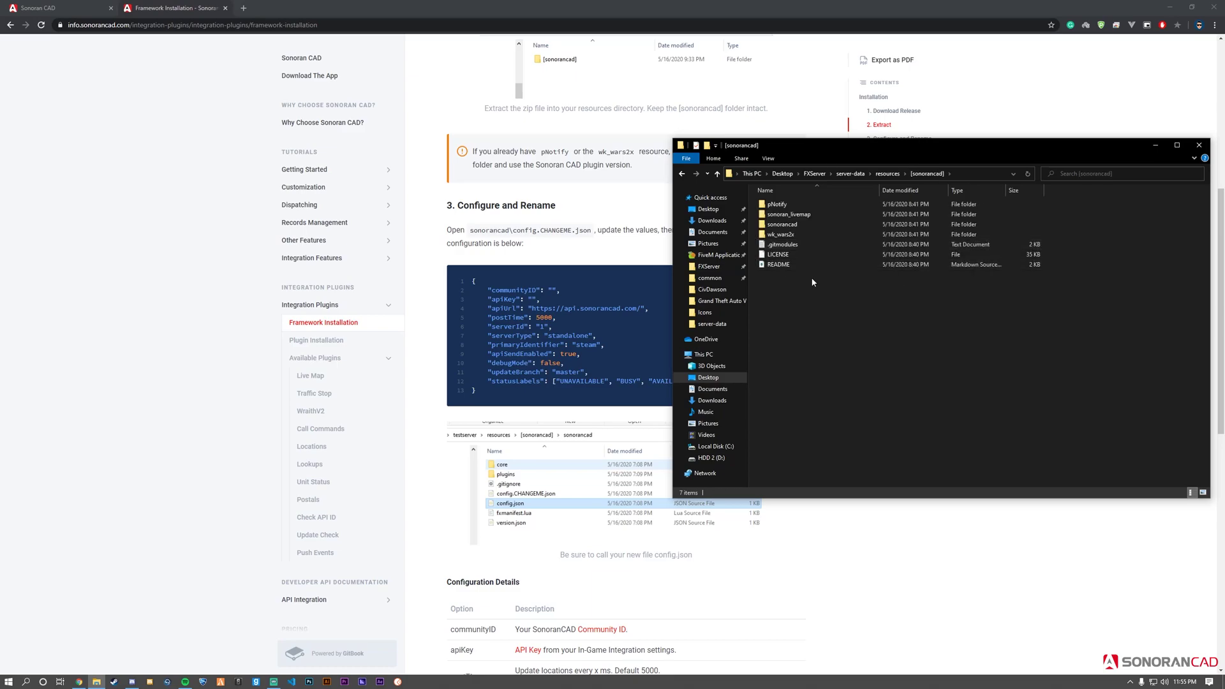
double_click(795, 226)
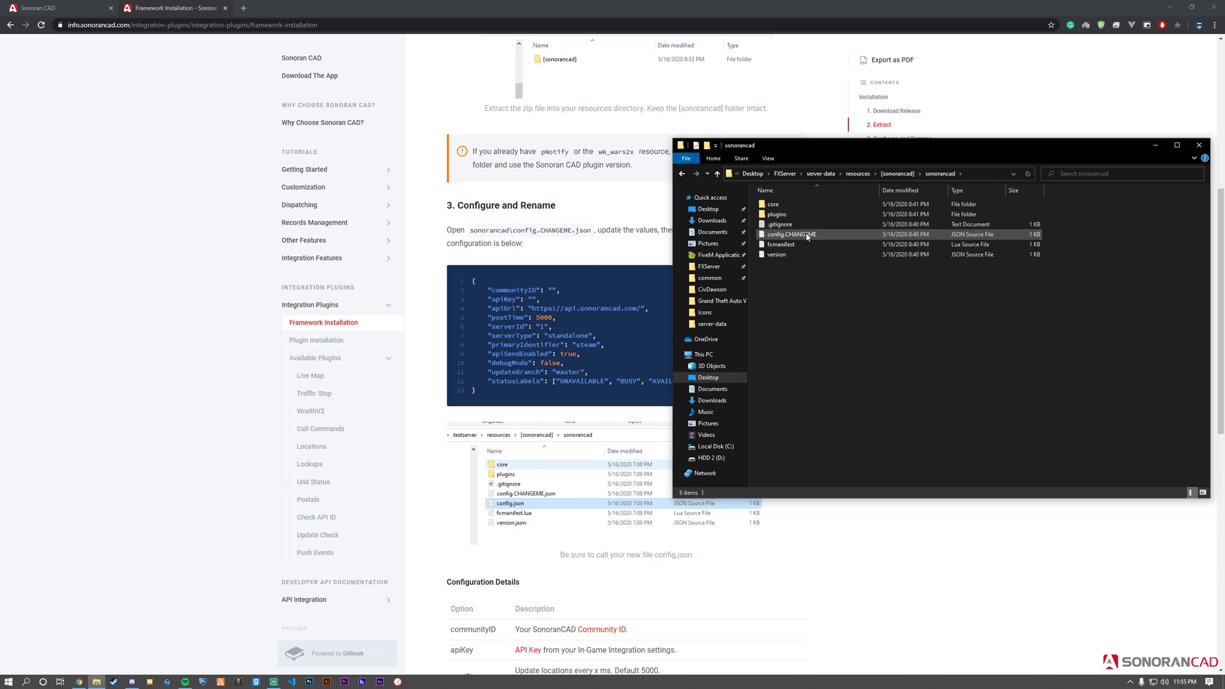
- Rename config.CHANGEME to config and open it in Visual Studio Code
double_click(807, 235)
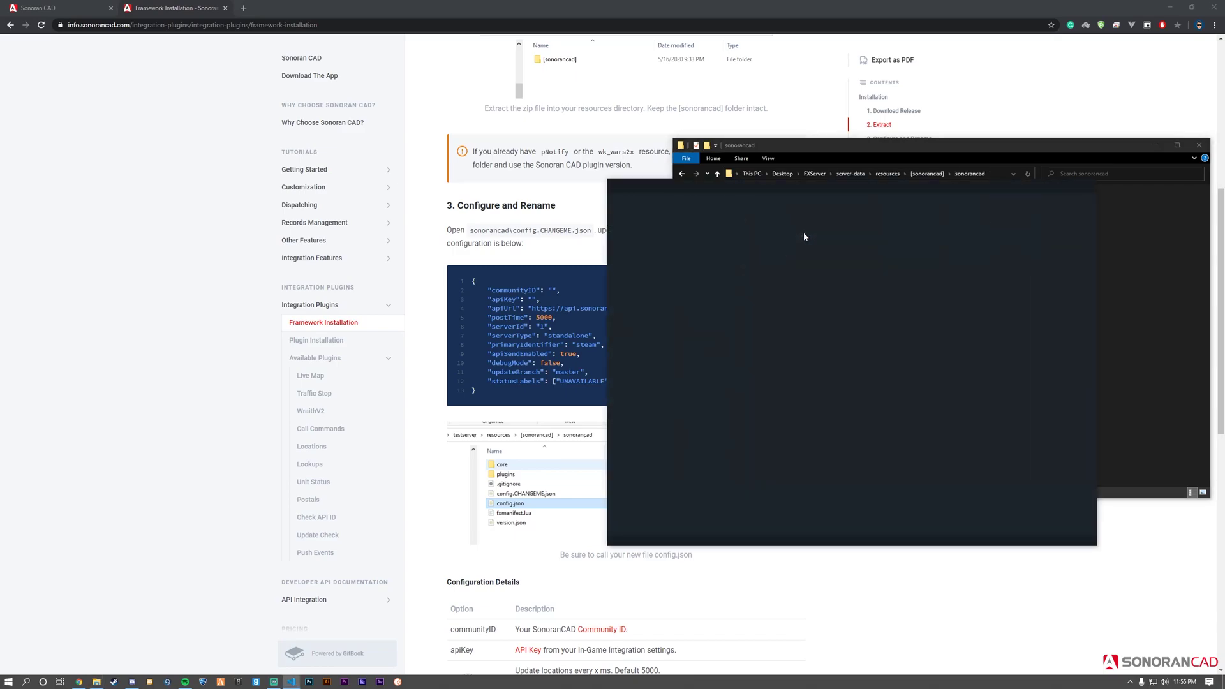
click(1087, 186)
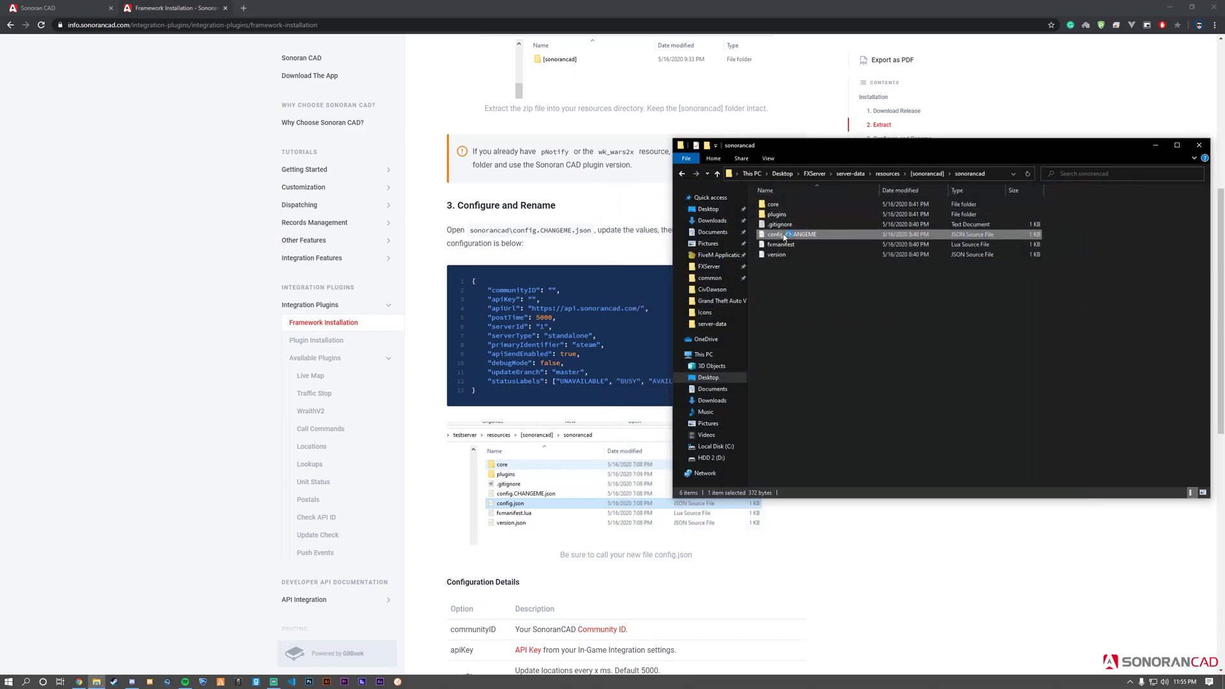
right_click(786, 235)
click(810, 433)
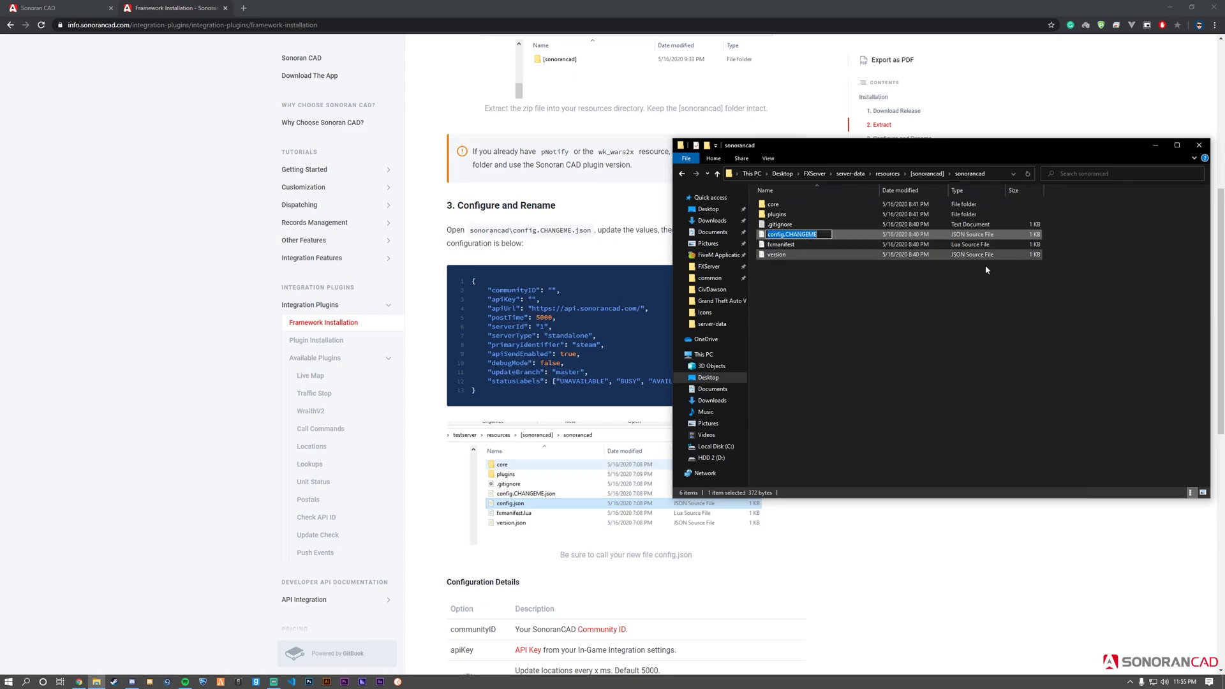
key(Right)
key(BackSpace)
key(BackSpace)
key(BackSpace)
key(BackSpace)
key(BackSpace)
key(BackSpace)
key(BackSpace)
key(BackSpace)
key(BackSpace)
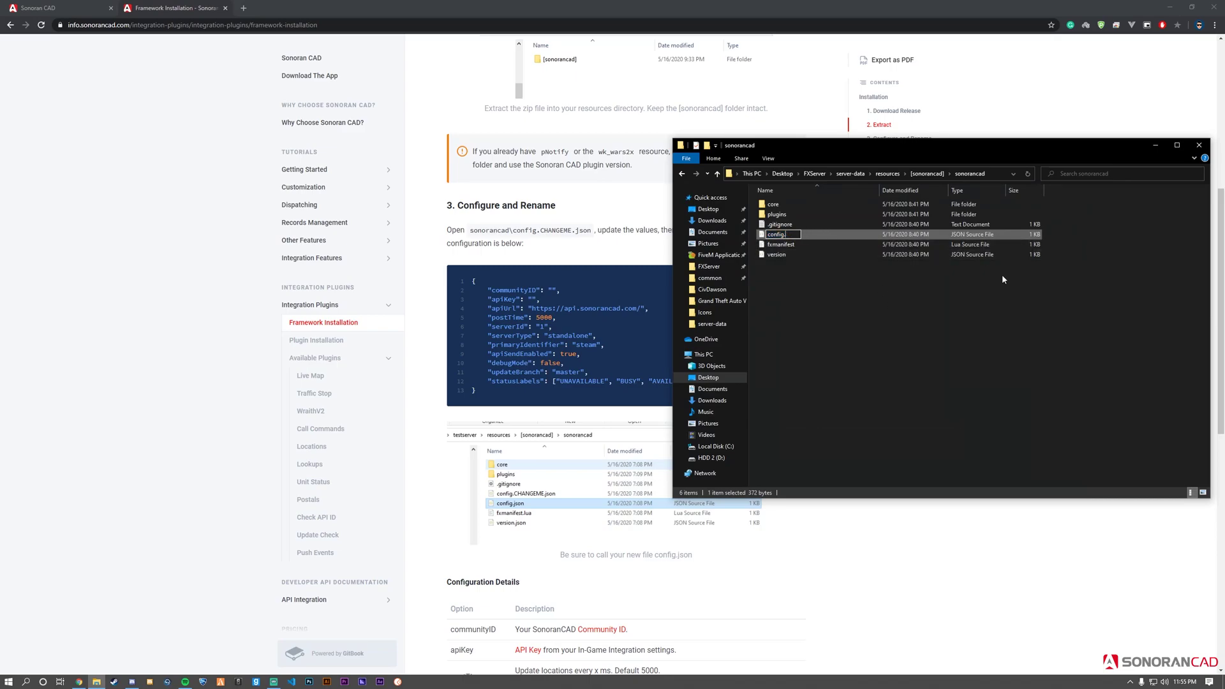
key(Return)
double_click(847, 234)
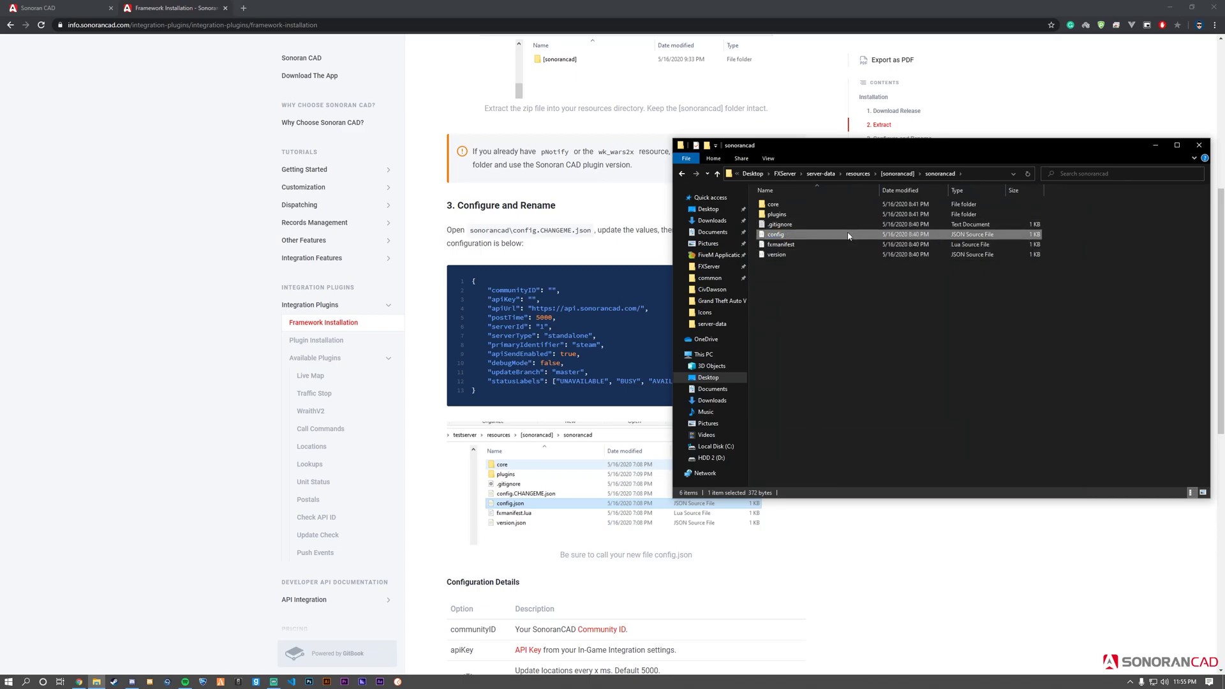
- Show the CAD's In-Game Integration resources listing the community ID and API key
drag(837, 197, 636, 210)
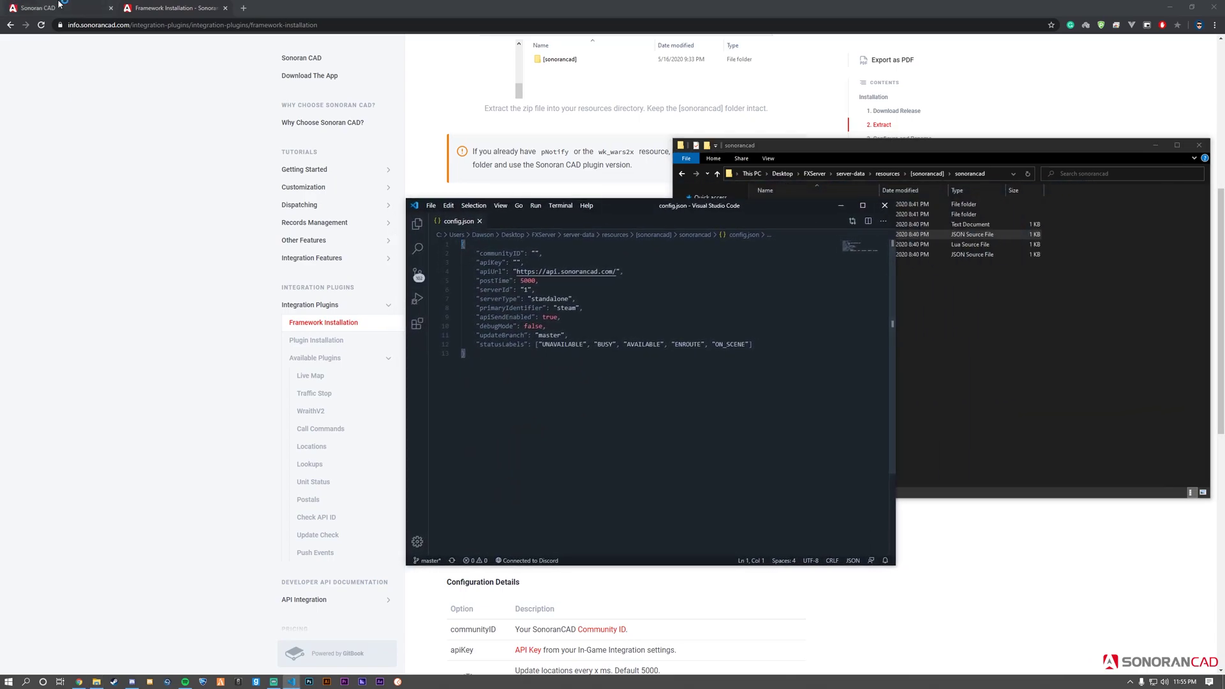
click(81, 7)
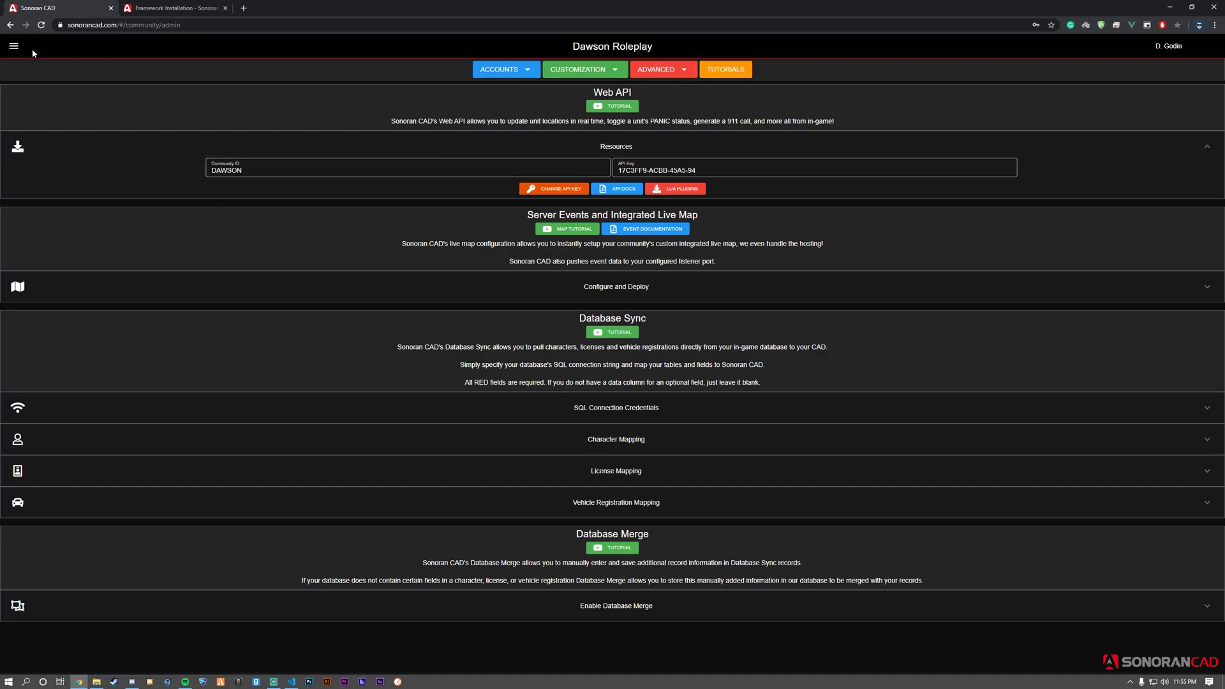
click(13, 46)
click(51, 70)
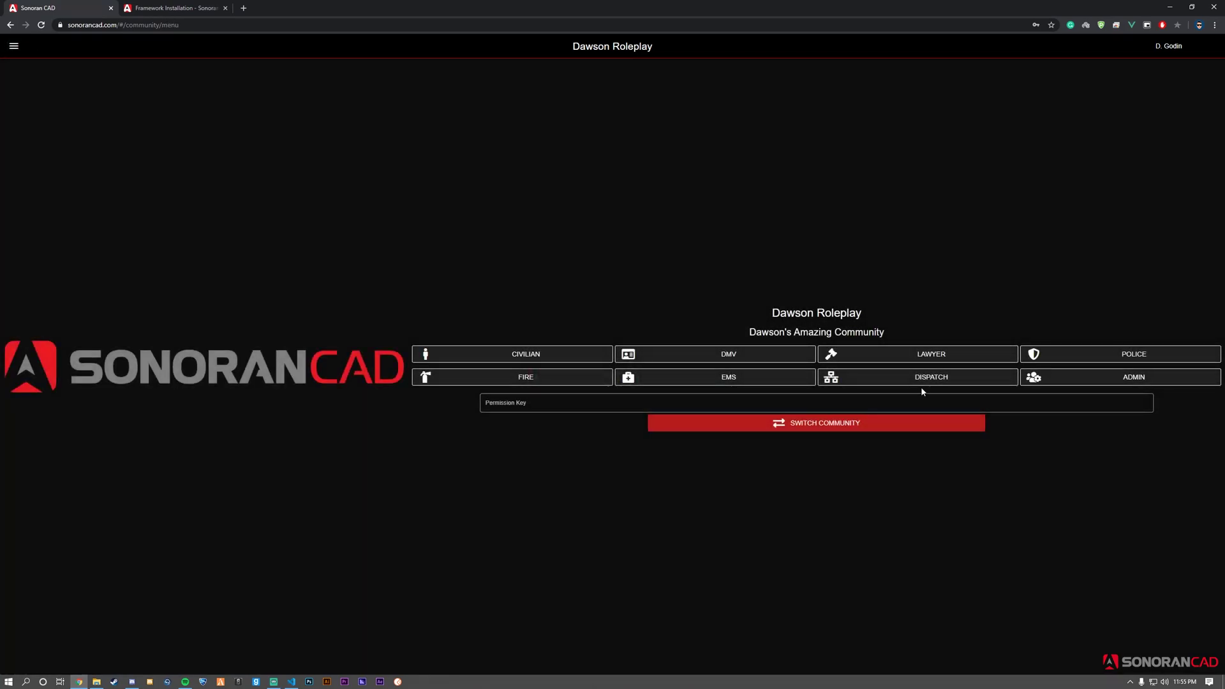
click(1082, 383)
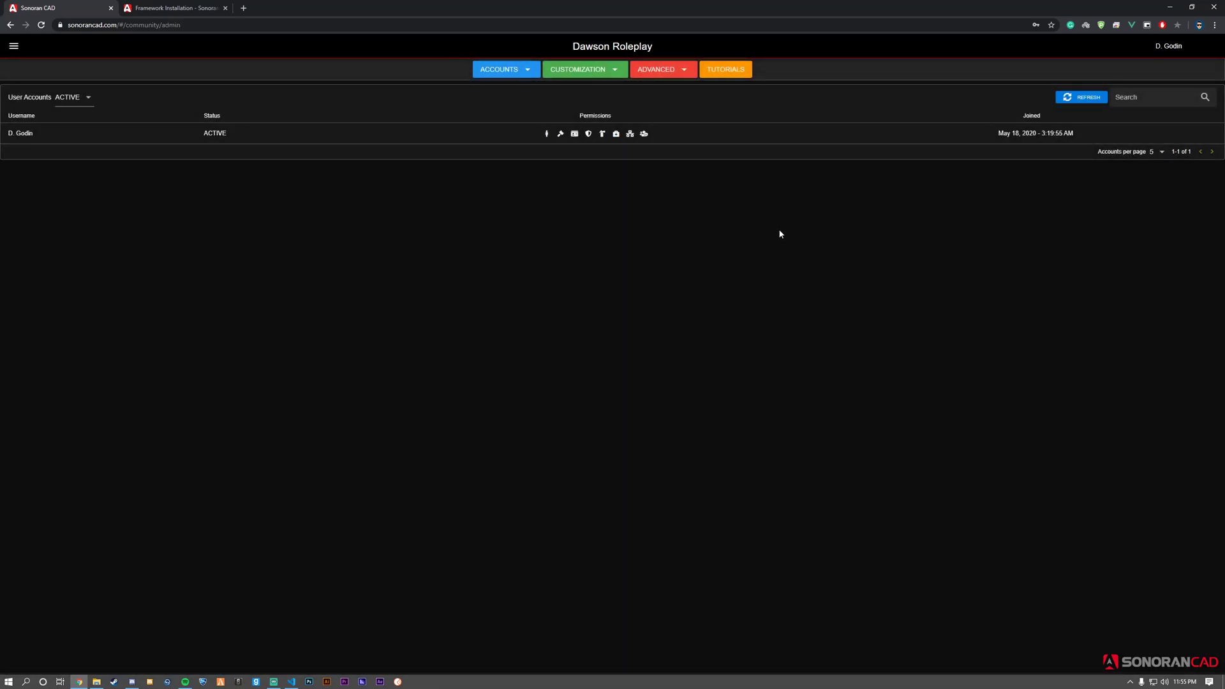
click(658, 74)
click(657, 96)
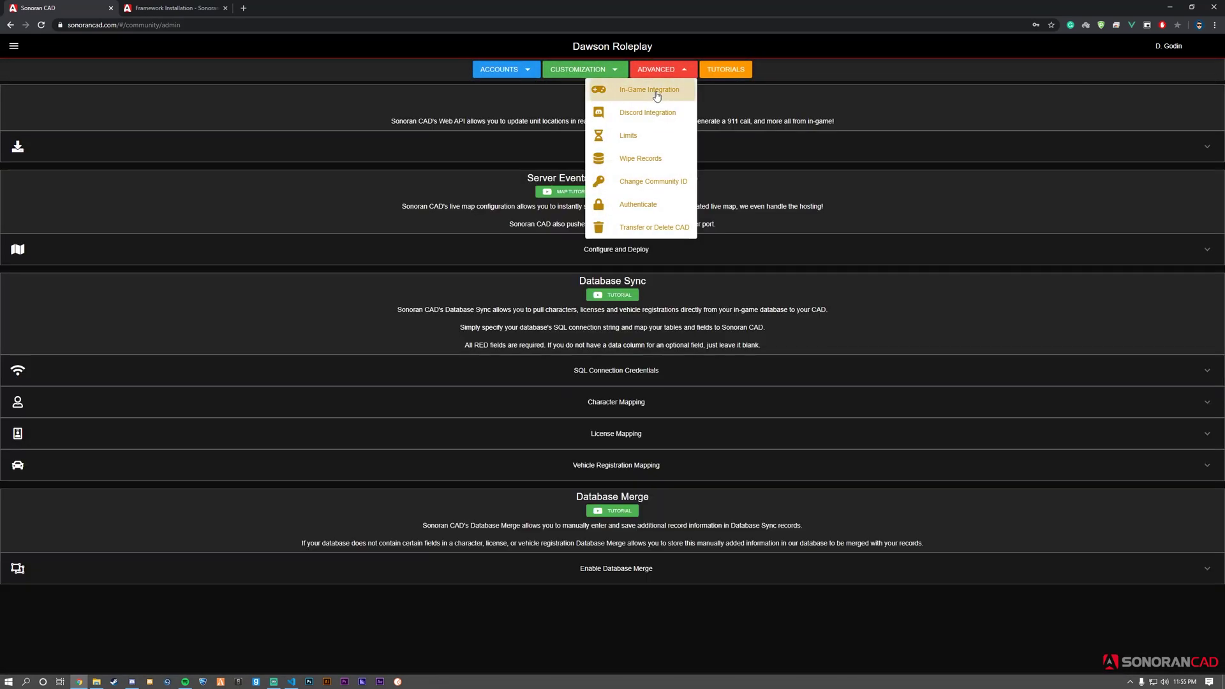
click(695, 150)
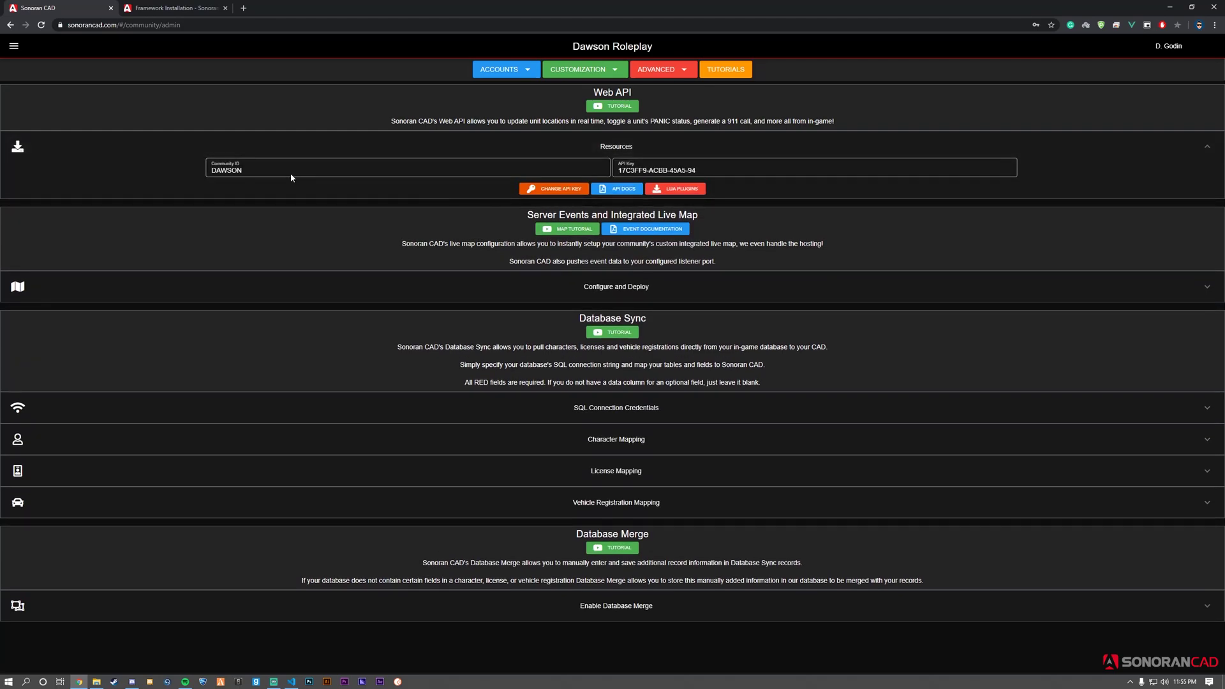
- Copy the community ID into config.json's communityID value
double_click(218, 177)
key(ctrl+c)
click(275, 243)
click(291, 681)
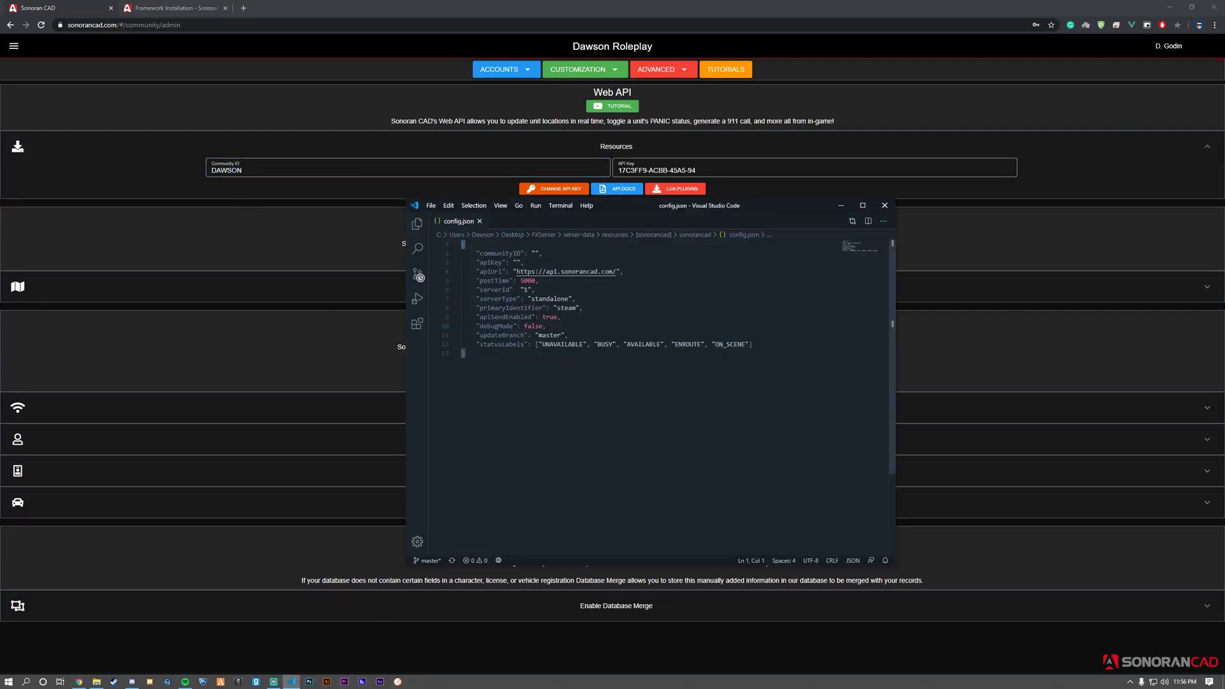
click(535, 253)
key(ctrl+v)
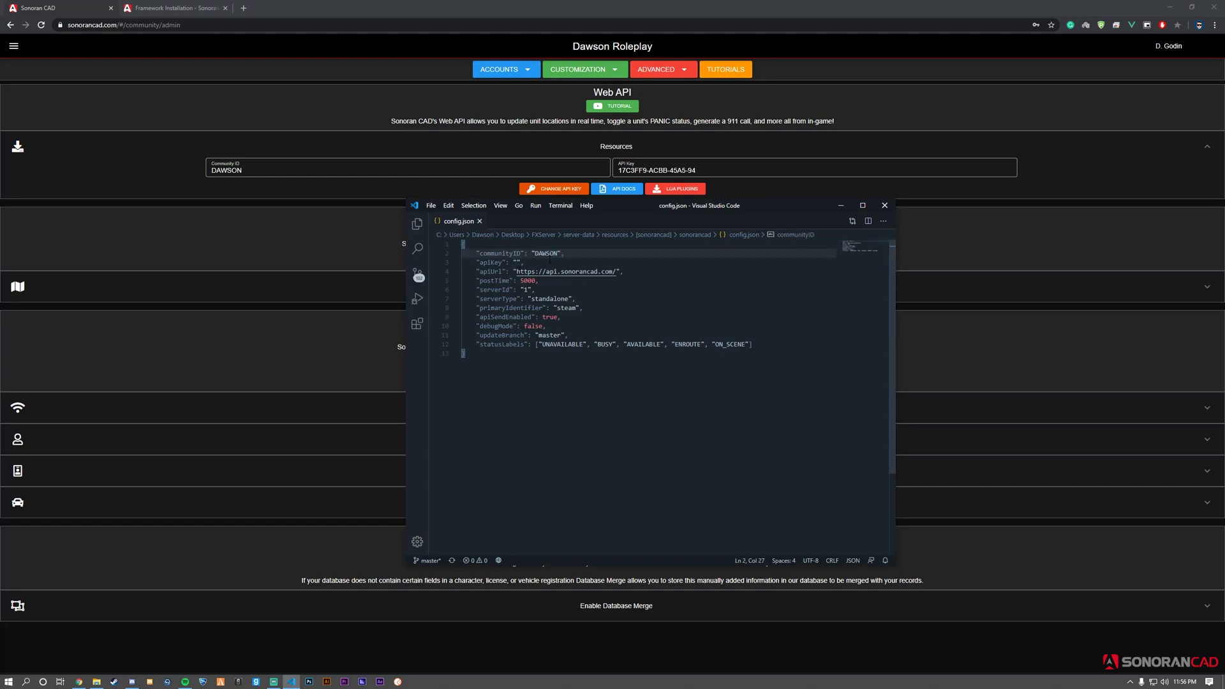
- Copy the API key into config.json's apiKey value, removing the stray trailing space
click(553, 171)
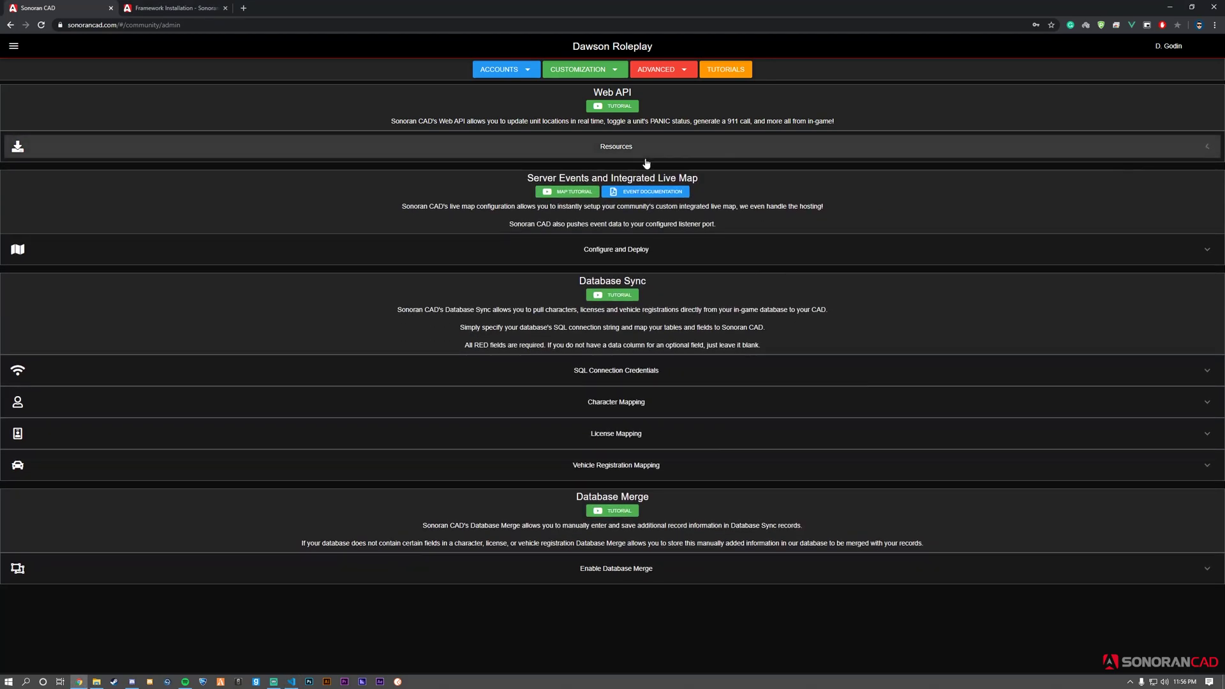
click(641, 160)
triple_click(662, 173)
key(ctrl+c)
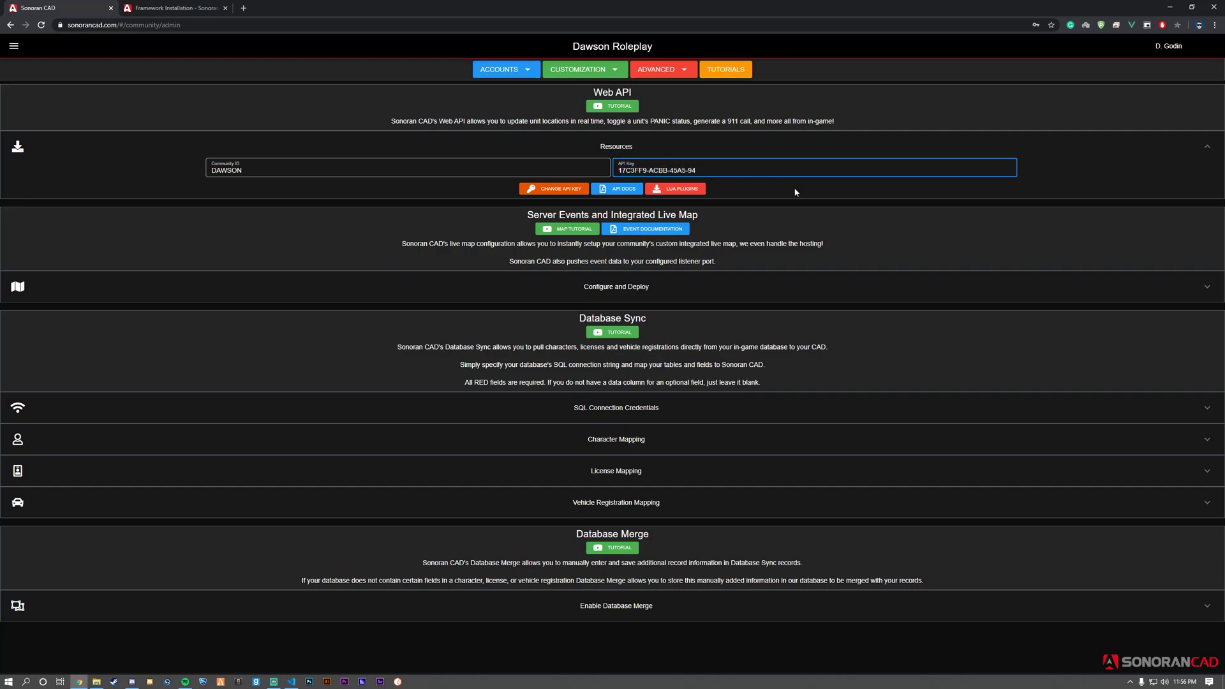
click(292, 682)
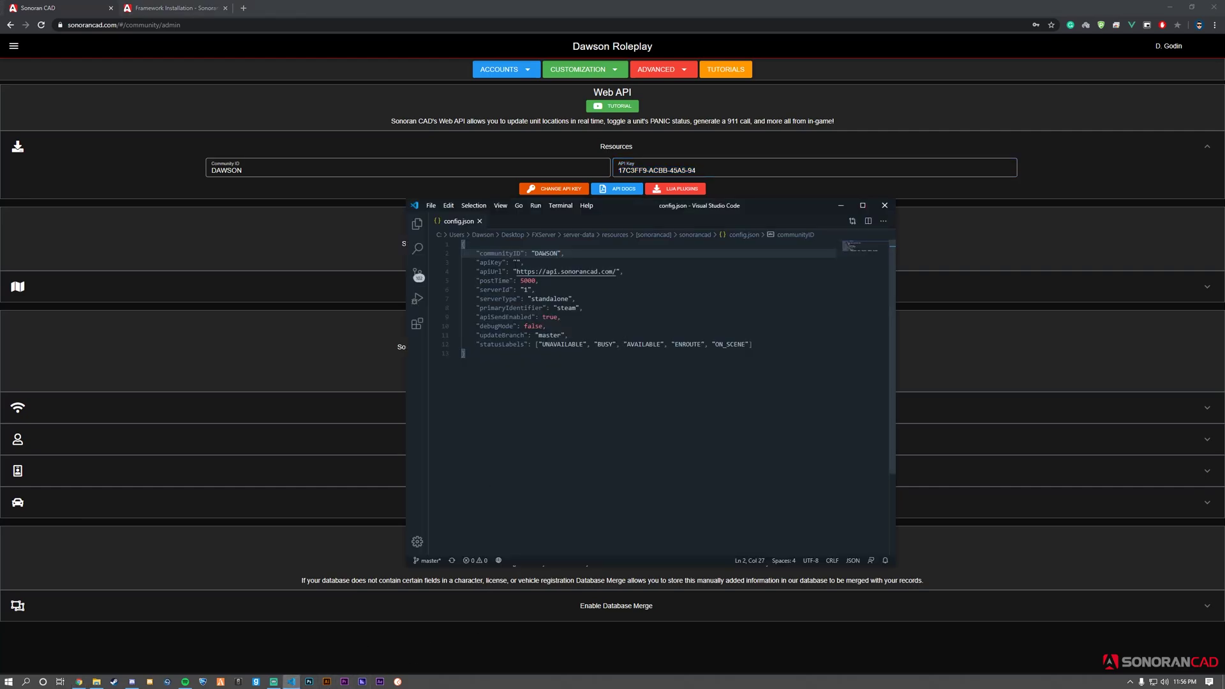
click(514, 263)
key(ctrl+v)
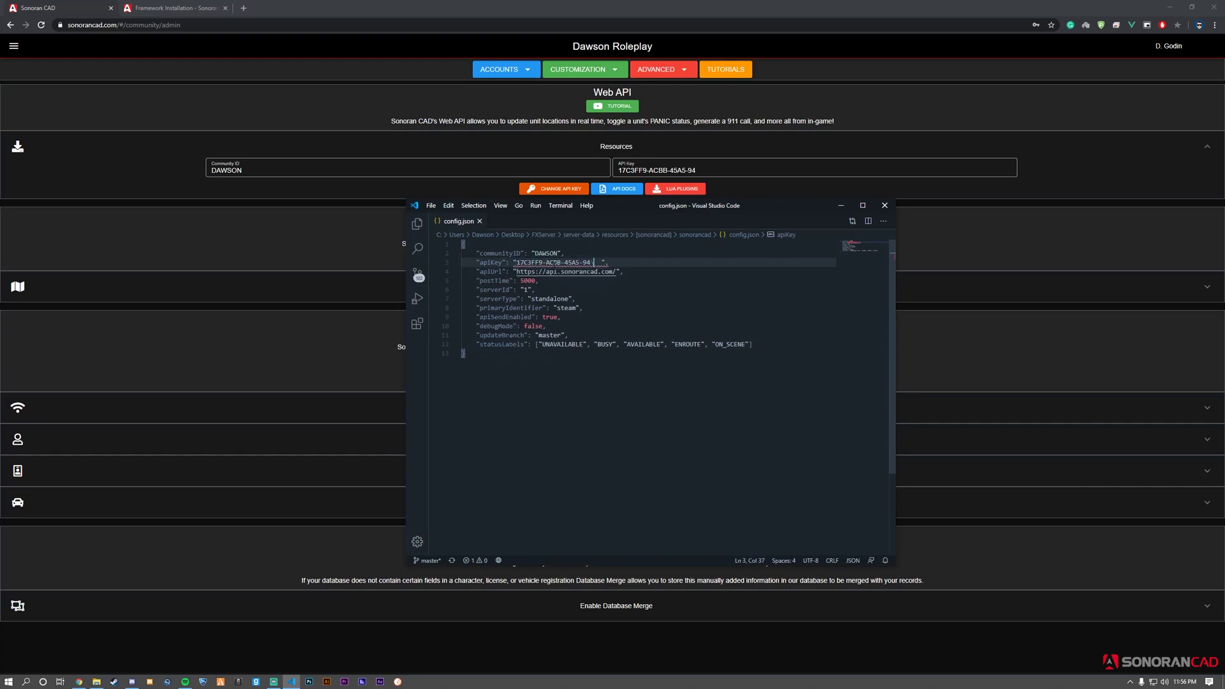
key(BackSpace)
- Review the serverType (standalone), primaryIdentifier (steam) and debugMode settings in config.json
double_click(549, 299)
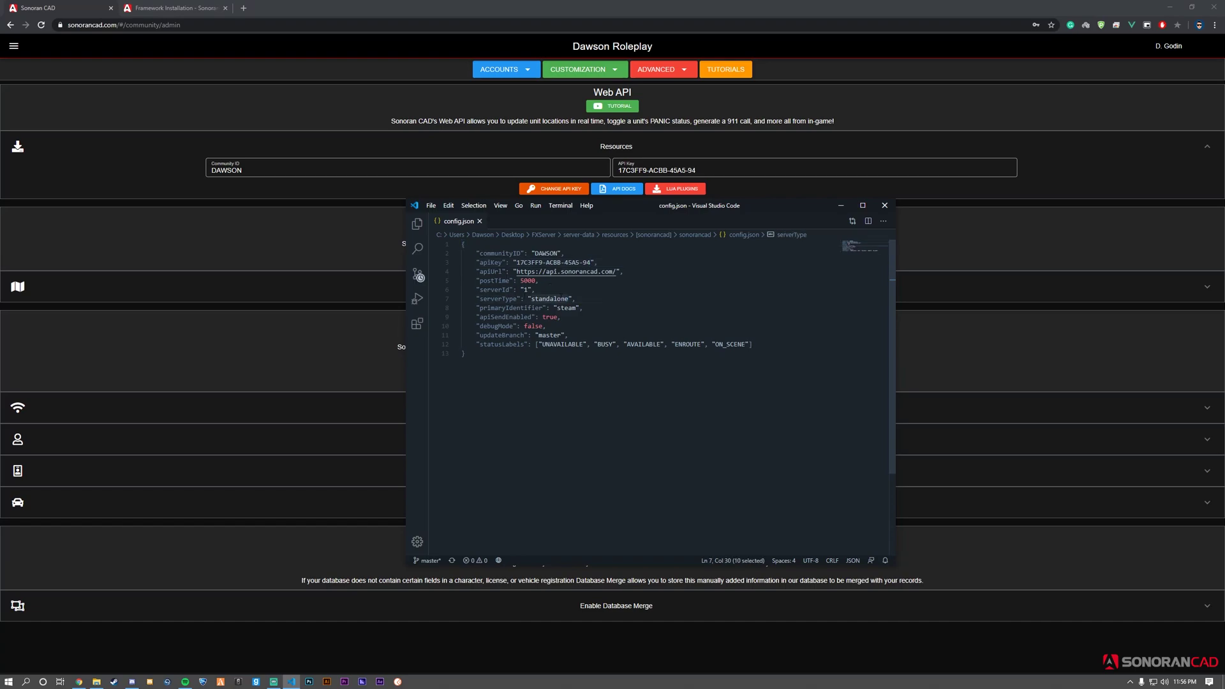
double_click(579, 309)
double_click(504, 327)
click(521, 335)
- Read the guide's Configuration Details down to Server Config, then close config.json
click(169, 8)
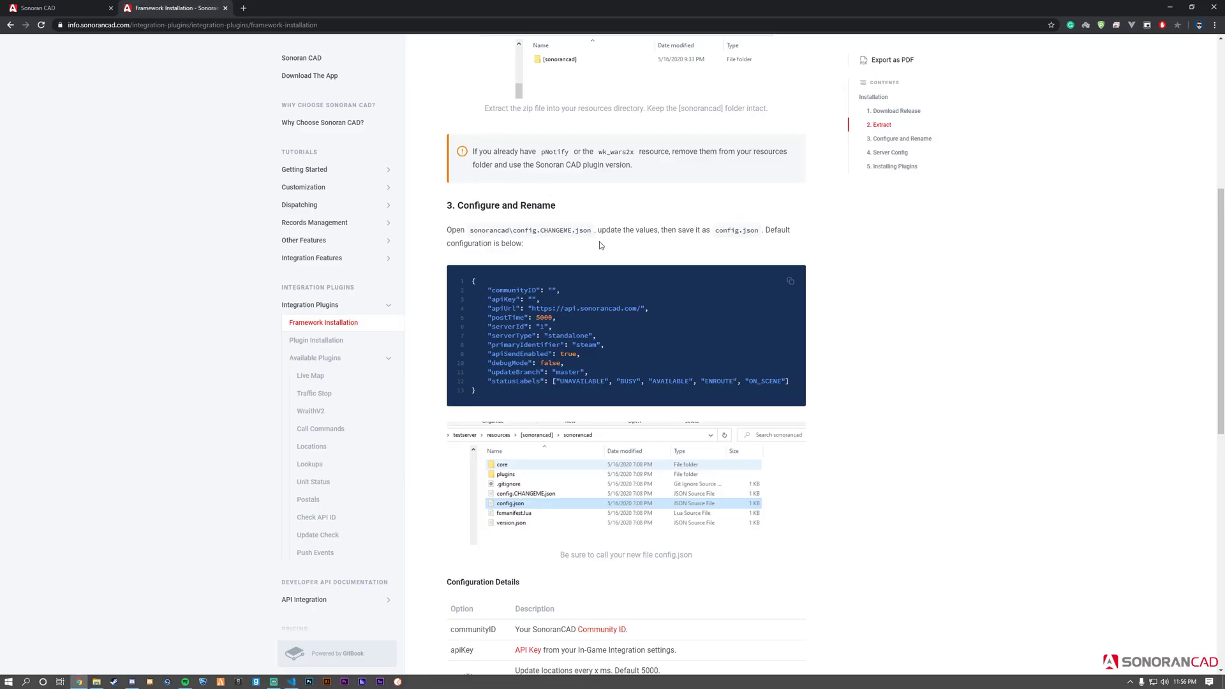
scroll(599, 241, down, 4)
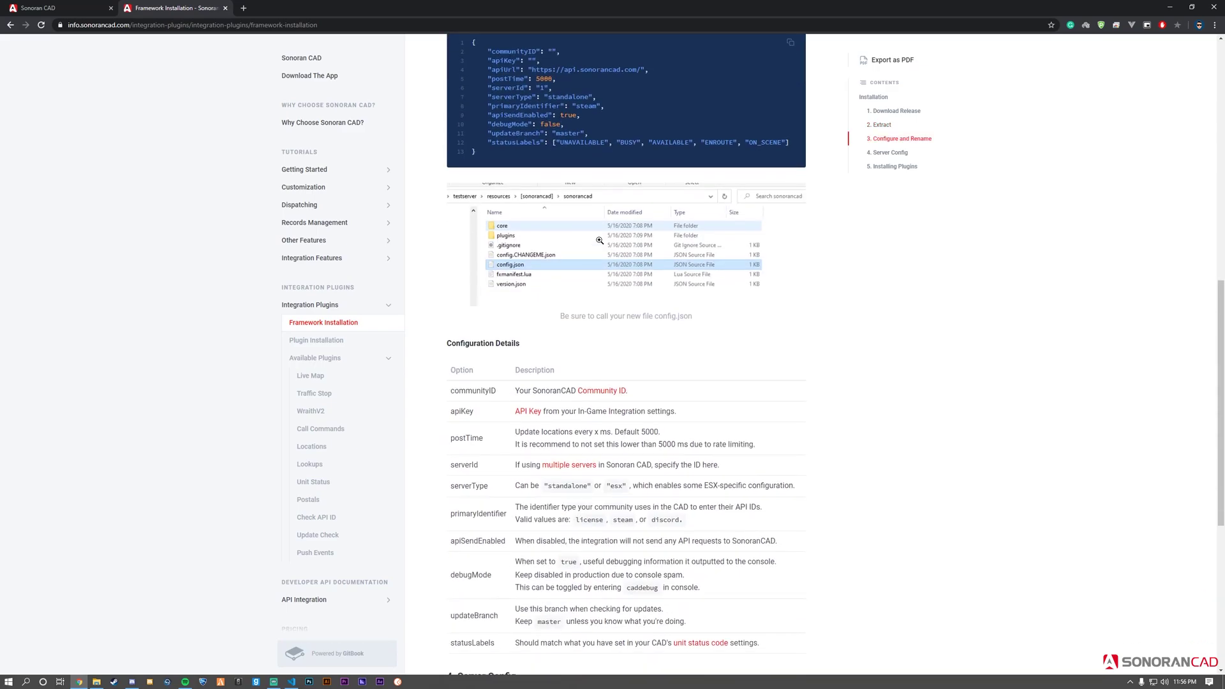
scroll(599, 241, down, 2)
drag(448, 208, 524, 201)
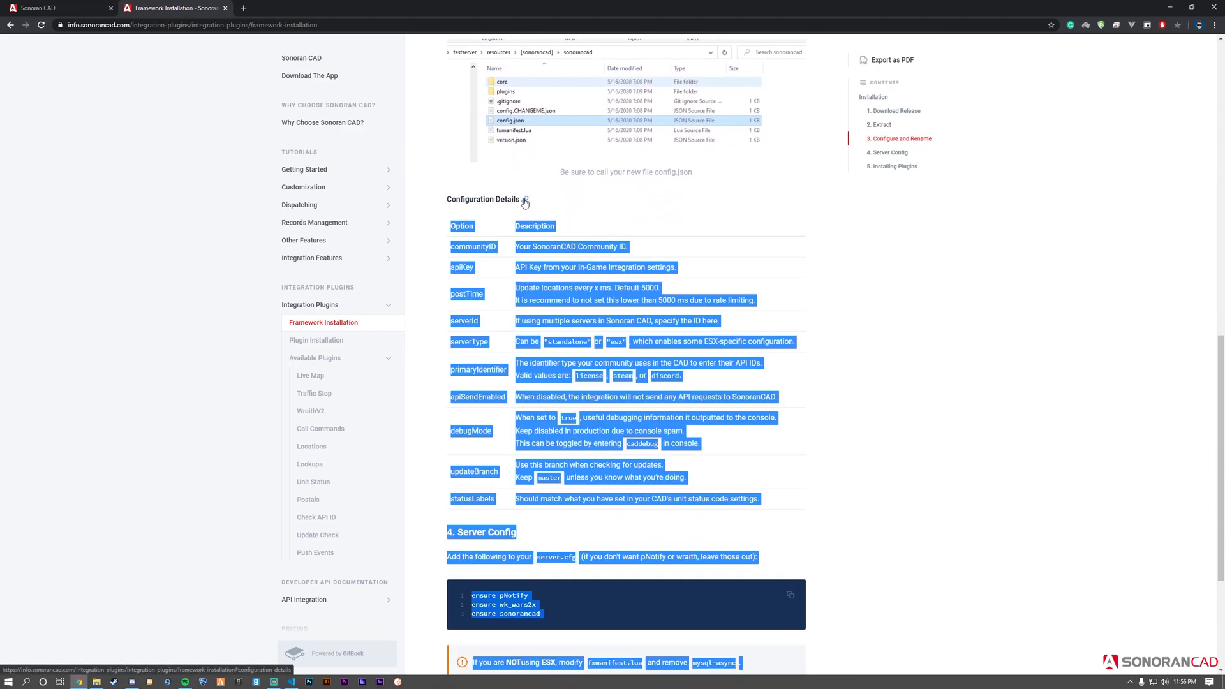
click(588, 228)
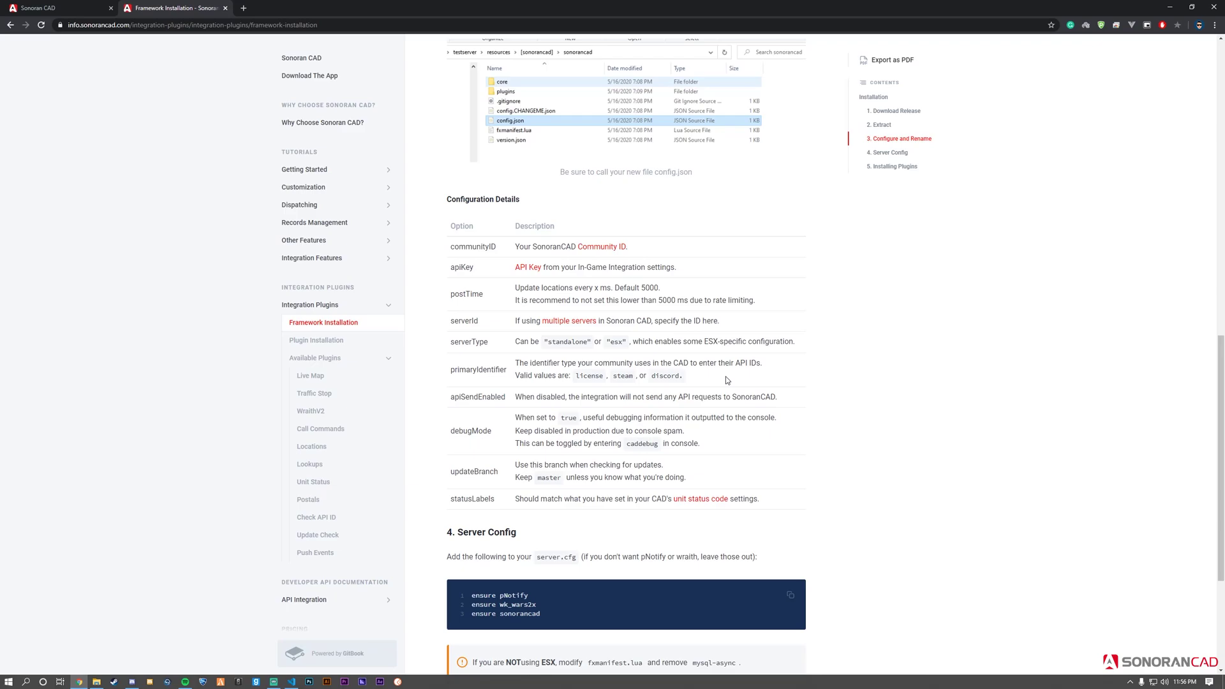
scroll(725, 381, down, 4)
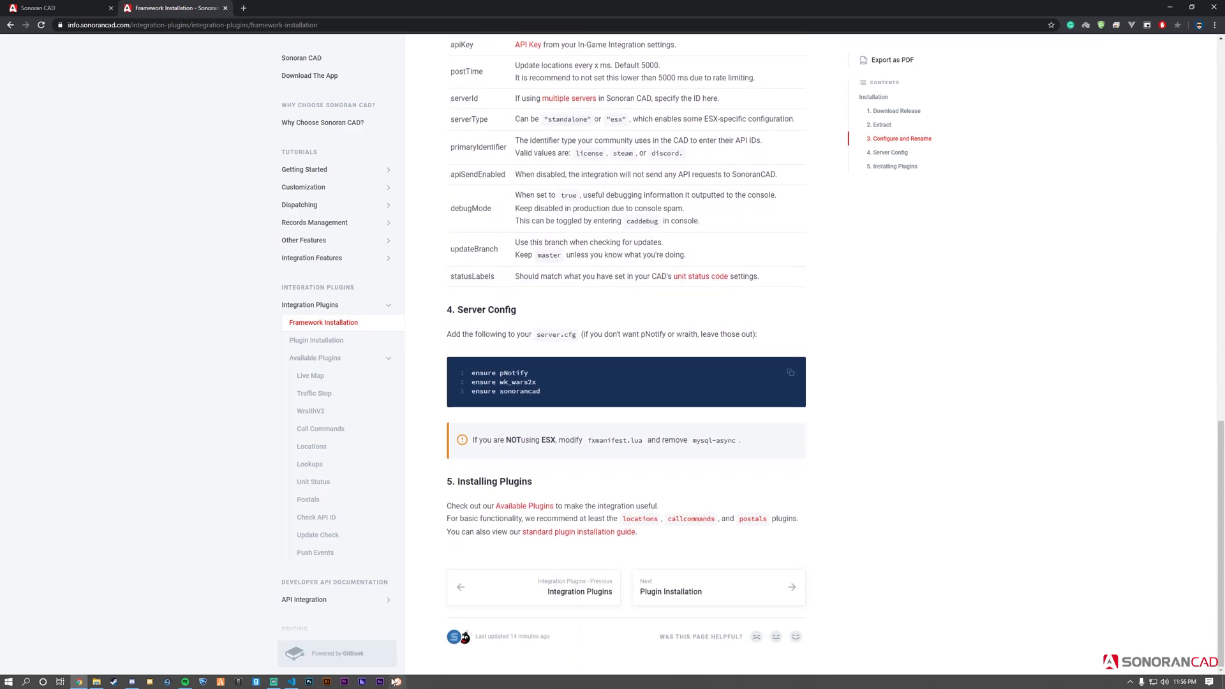
click(292, 681)
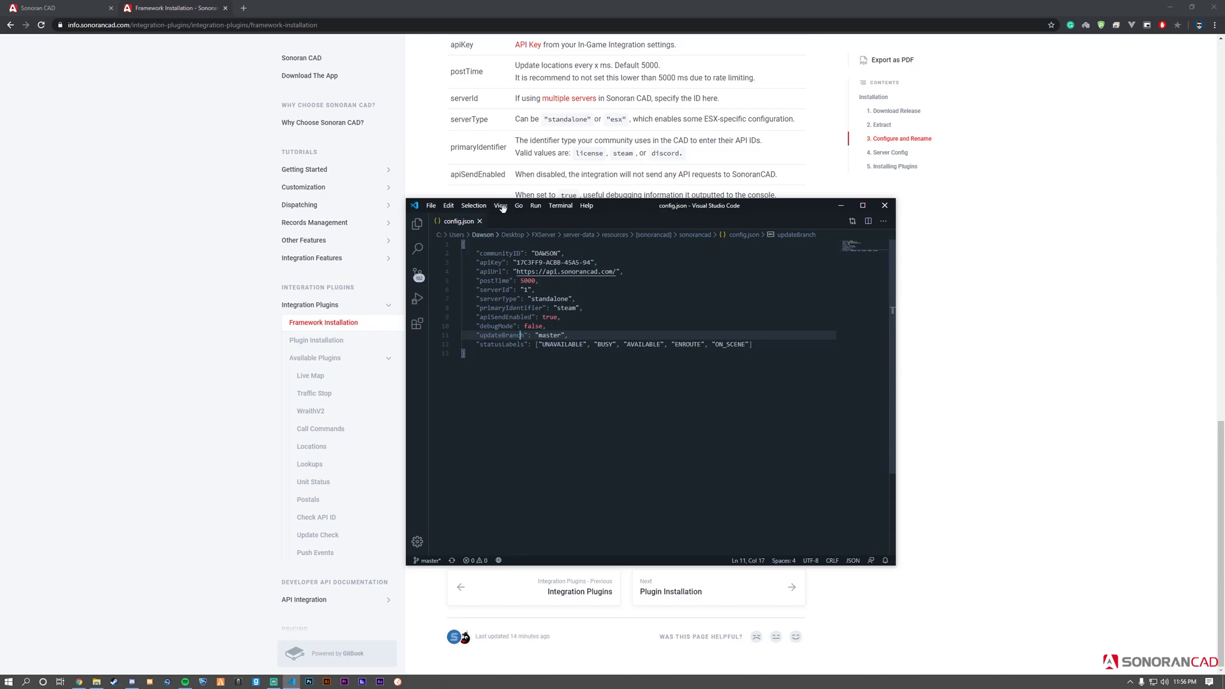
click(884, 206)
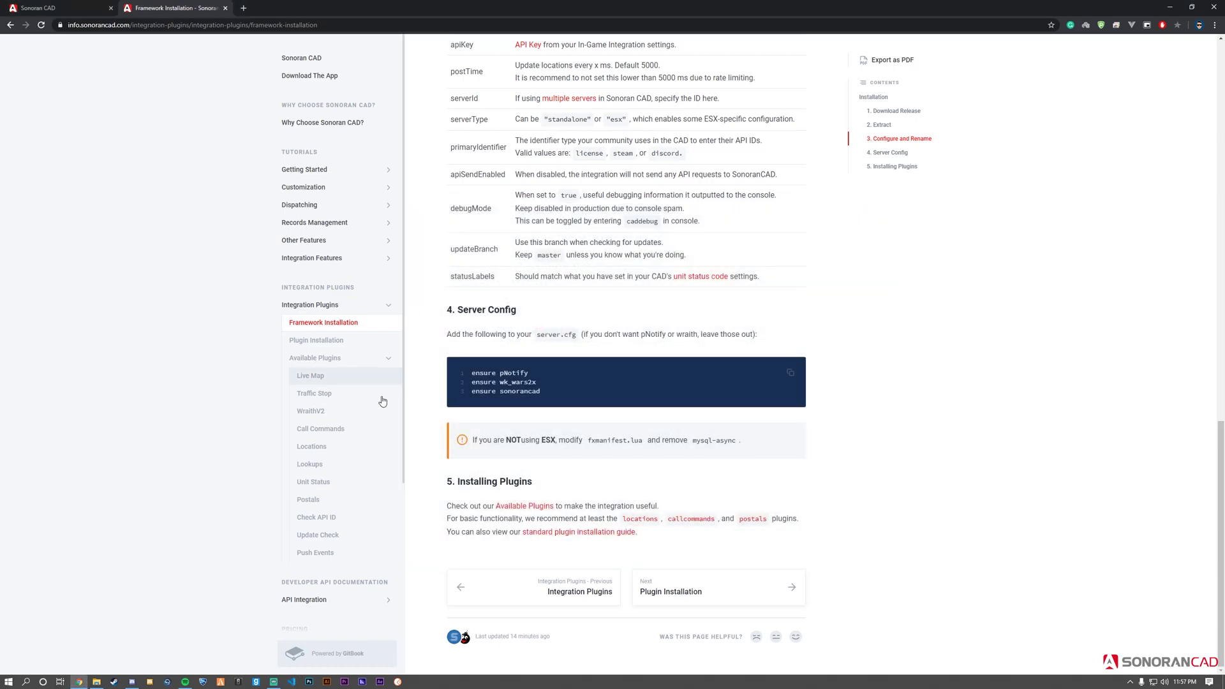
- Open server-data's server.cfg in Visual Studio Code
click(95, 682)
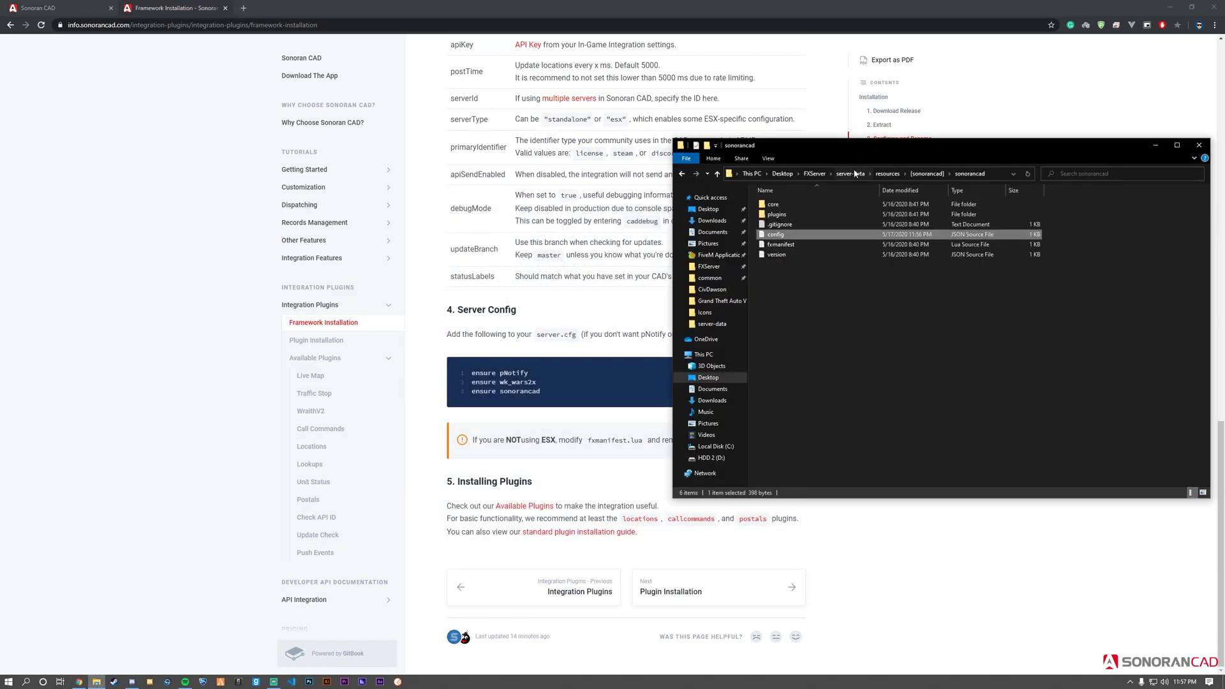
click(815, 173)
double_click(800, 219)
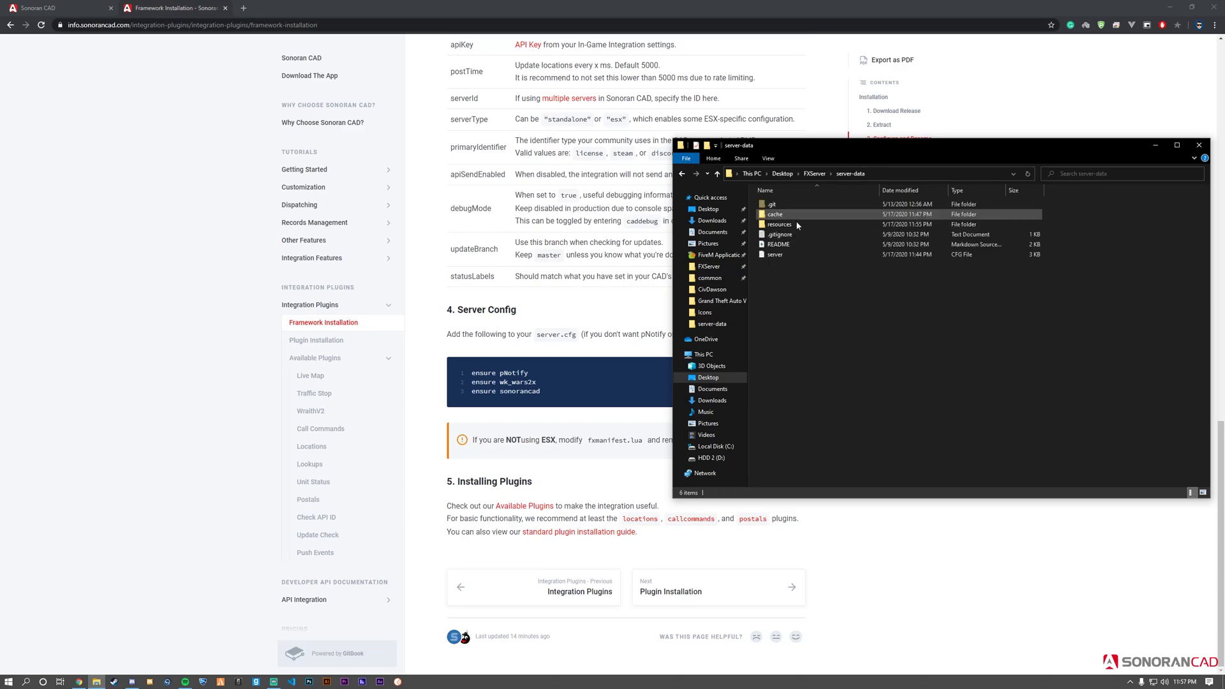
double_click(785, 255)
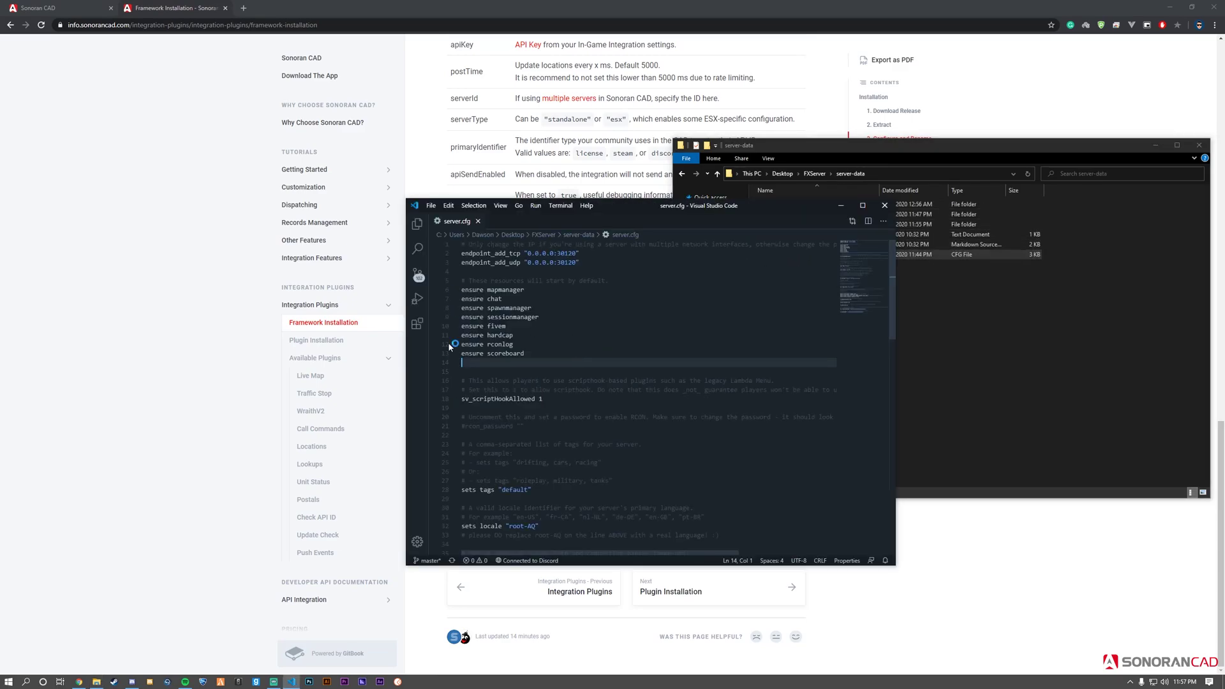
- Paste the ensure pNotify, ensure wk_wars2x and ensure sonorancad lines into server.cfg
click(174, 438)
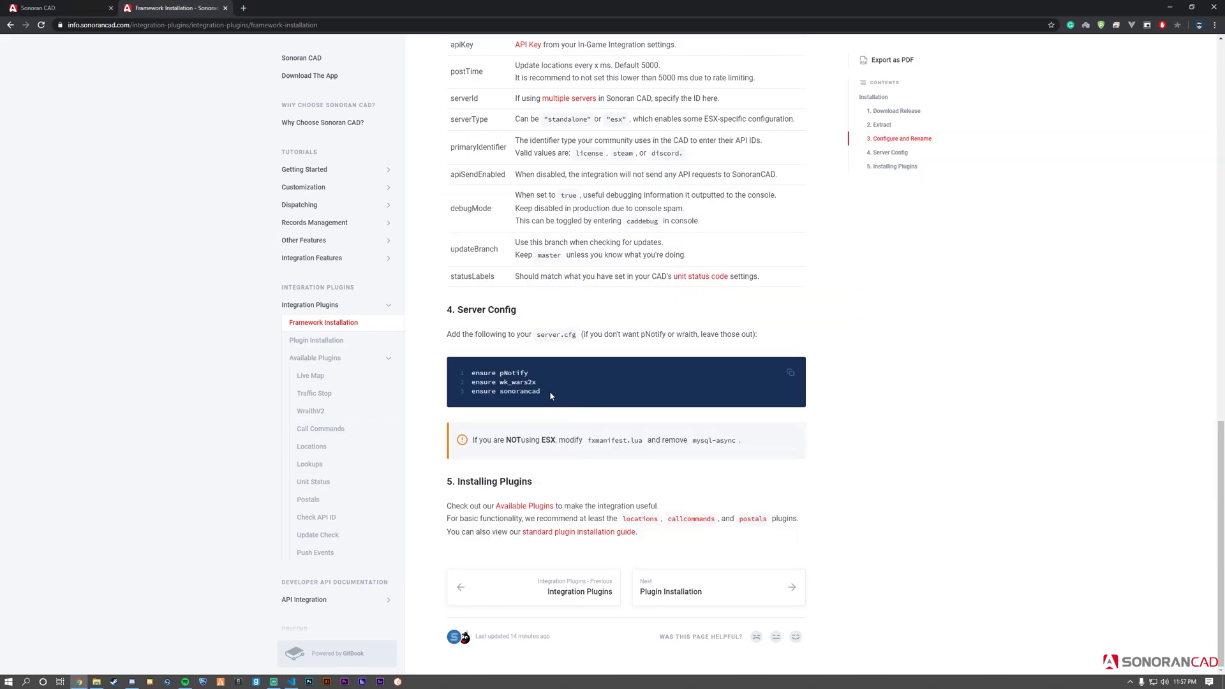
drag(549, 392, 462, 372)
key(ctrl+c)
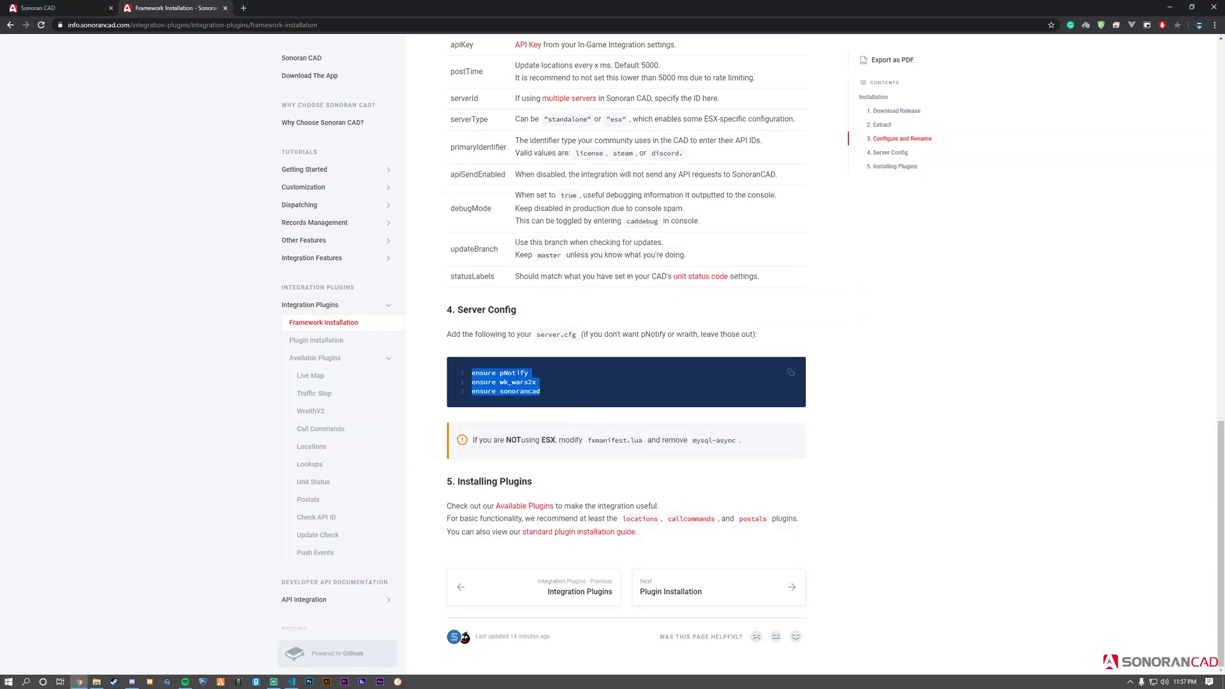
click(291, 681)
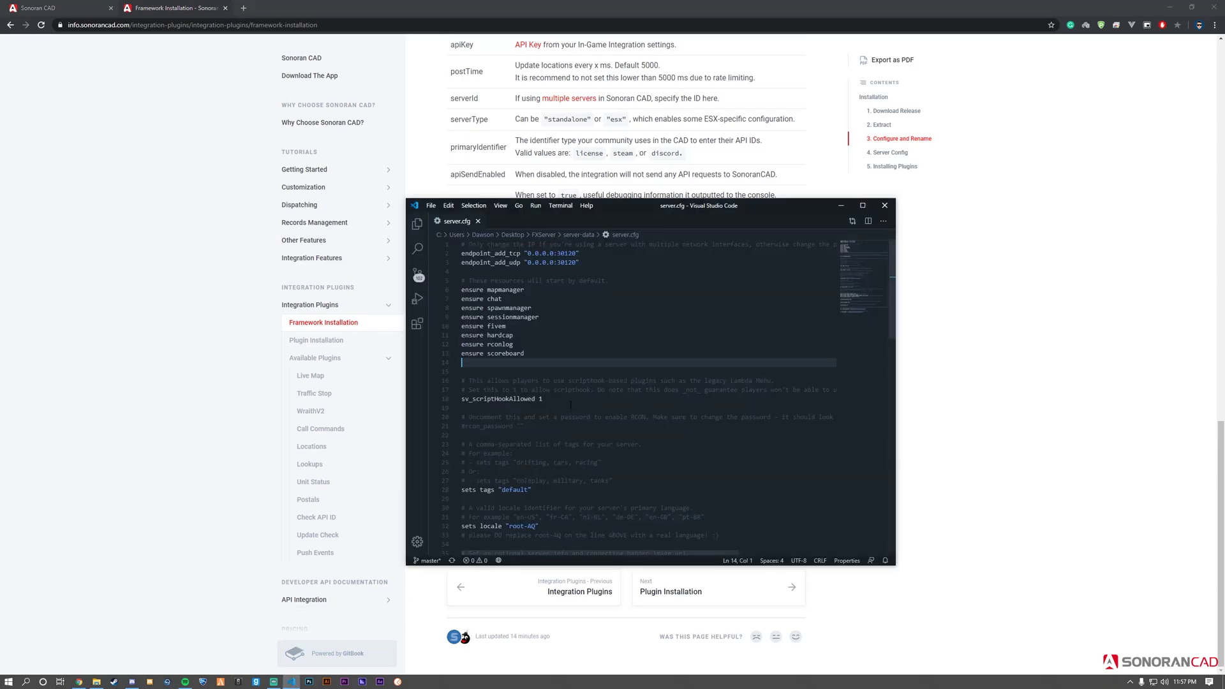
key(ctrl+v)
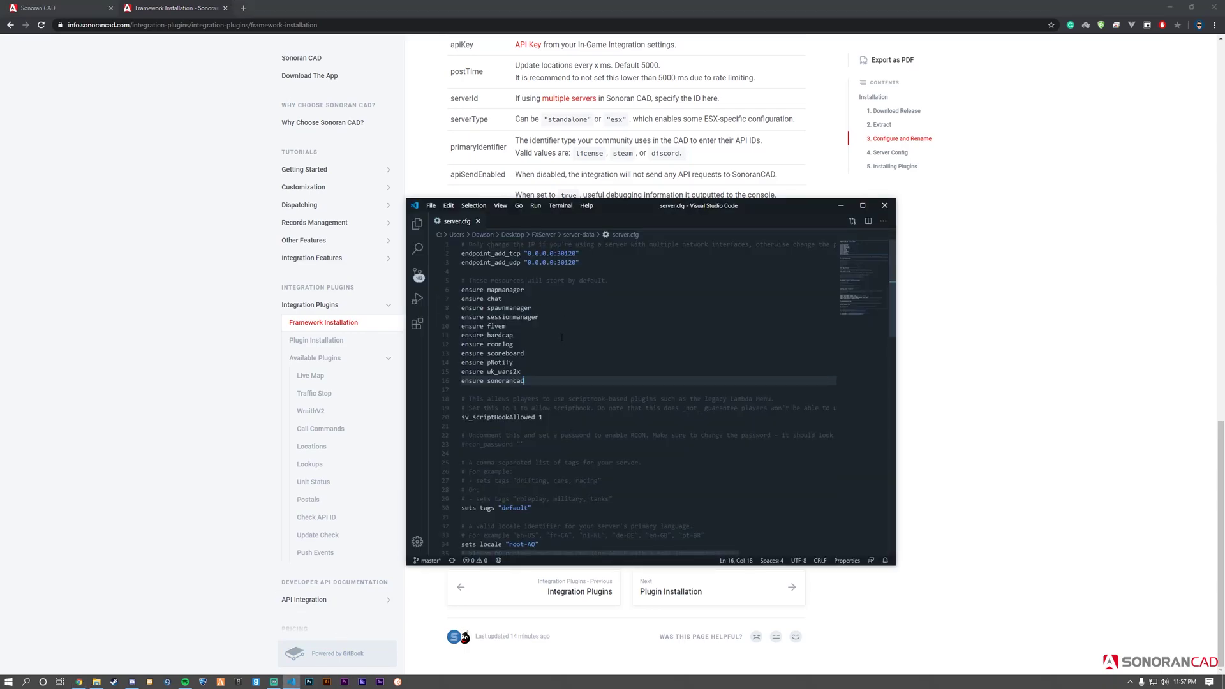
click(979, 377)
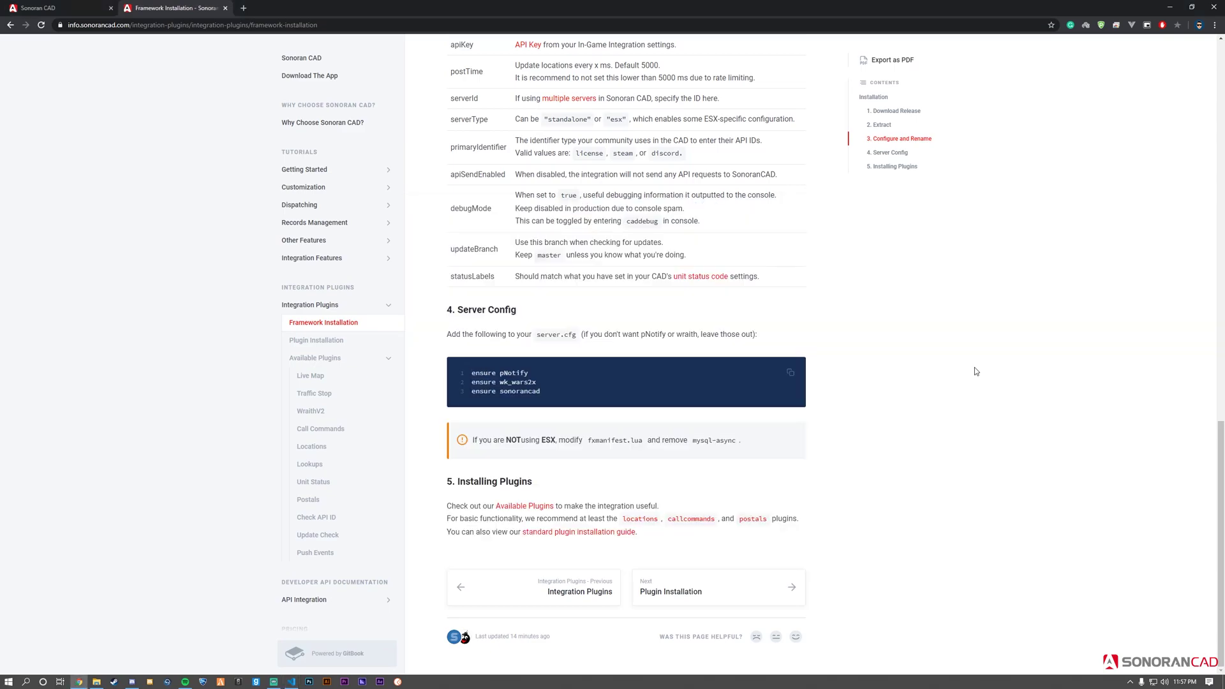
- Close server.cfg and read the guide's non-ESX note about fxmanifest.lua
click(291, 682)
click(885, 206)
drag(475, 440, 745, 441)
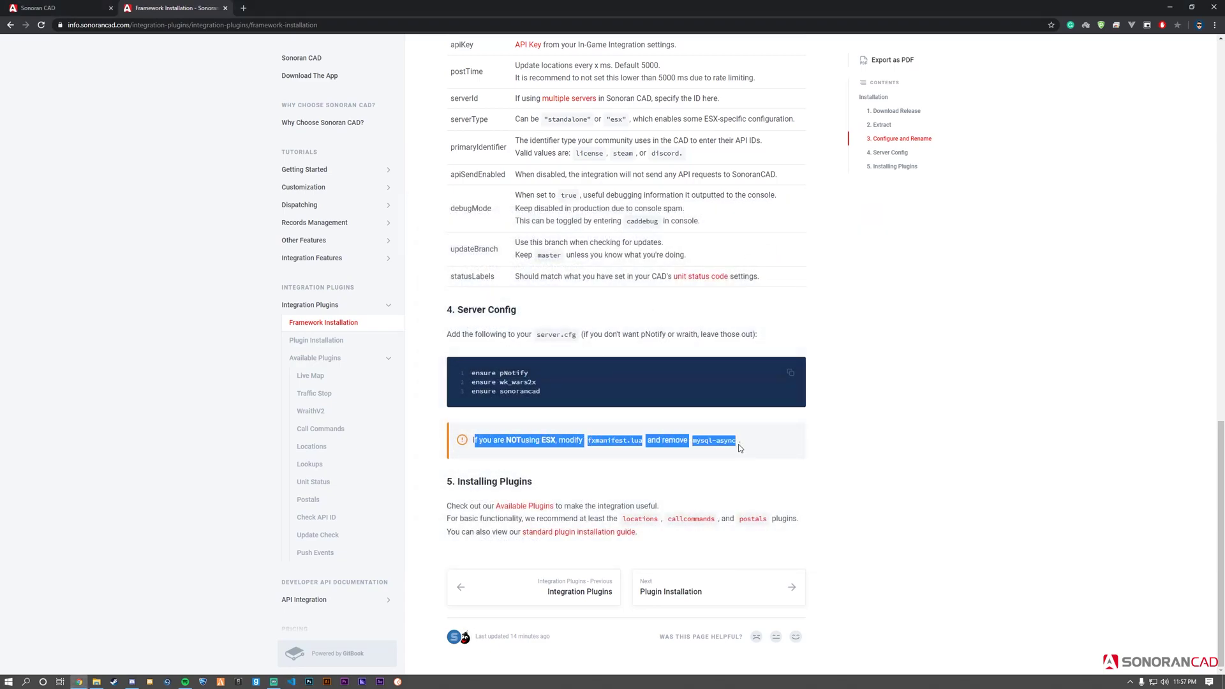
click(756, 444)
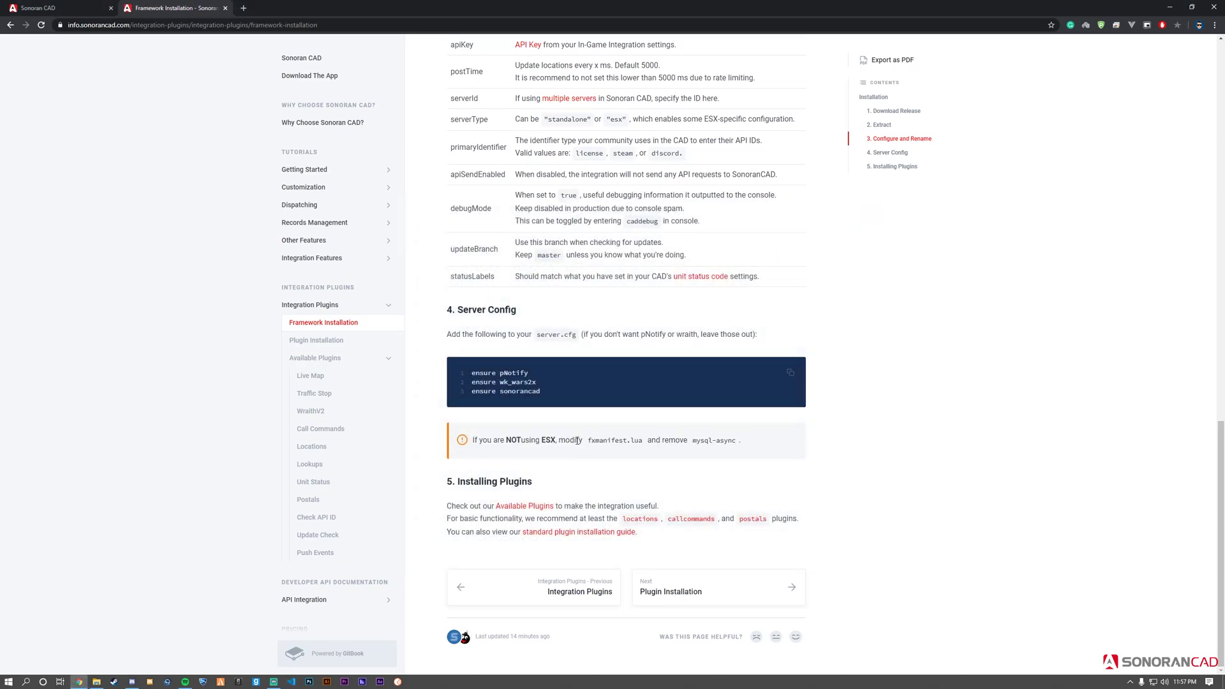
drag(588, 445, 648, 441)
click(648, 441)
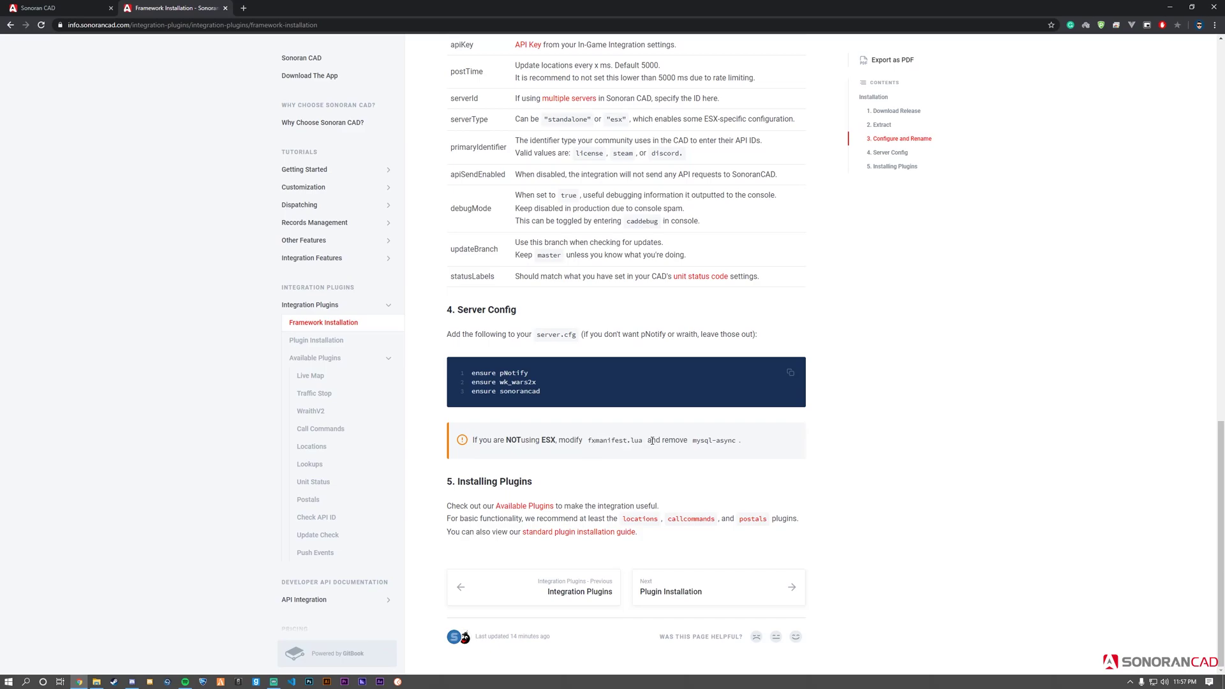
- Open resources\[sonorancad]\sonorancad\fxmanifest.lua in Visual Studio Code
click(97, 681)
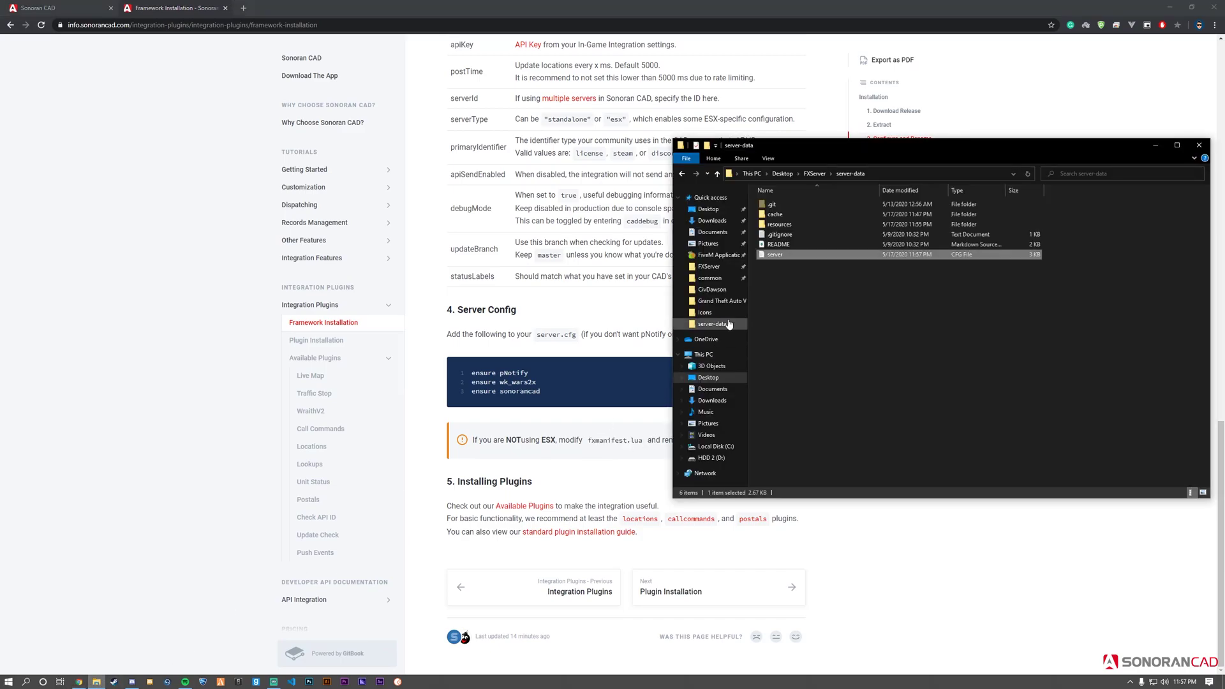
click(788, 225)
double_click(788, 225)
double_click(803, 244)
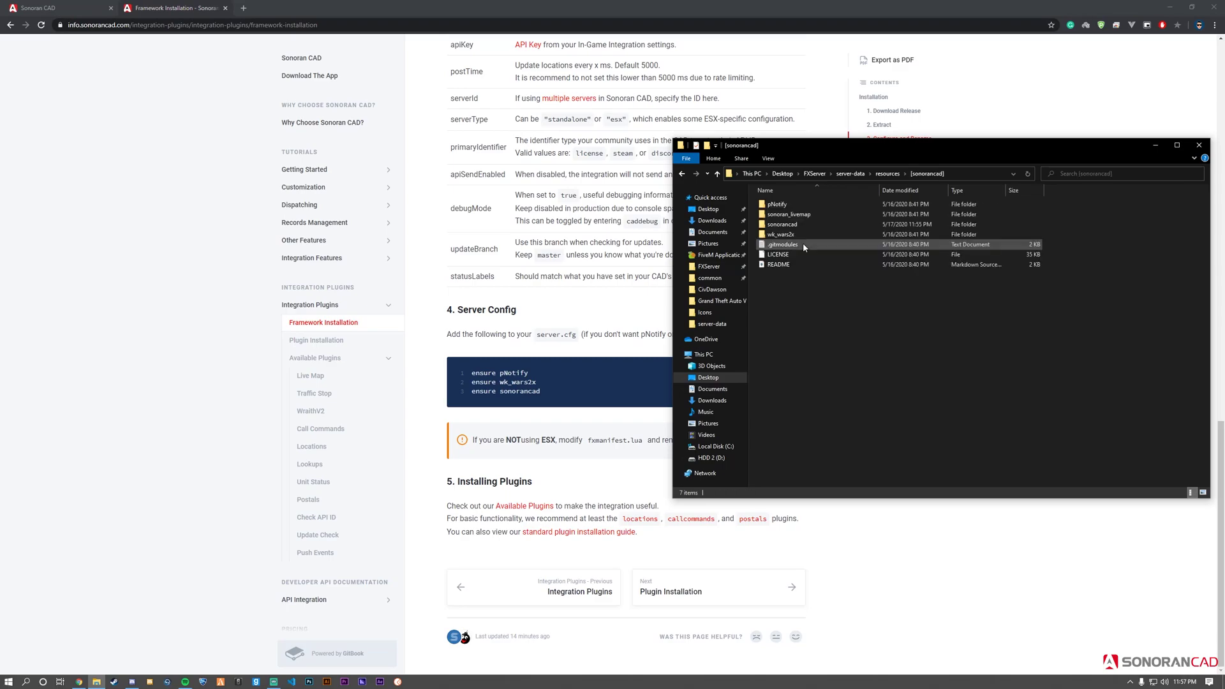
double_click(802, 225)
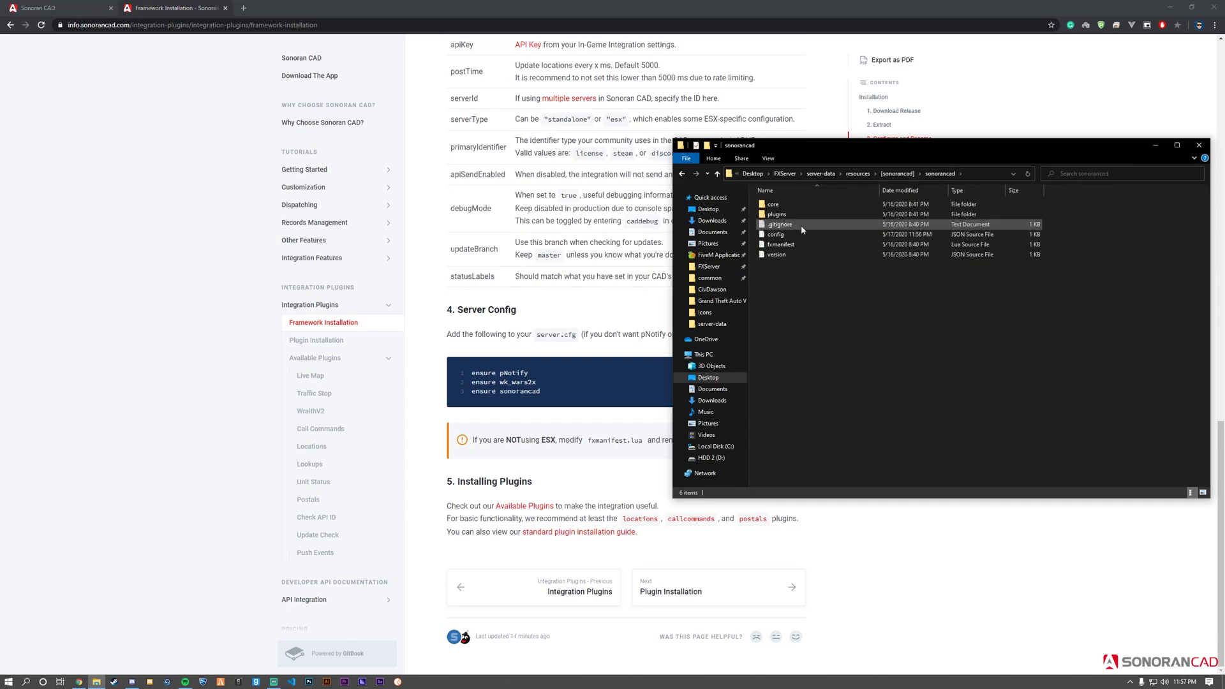
double_click(797, 245)
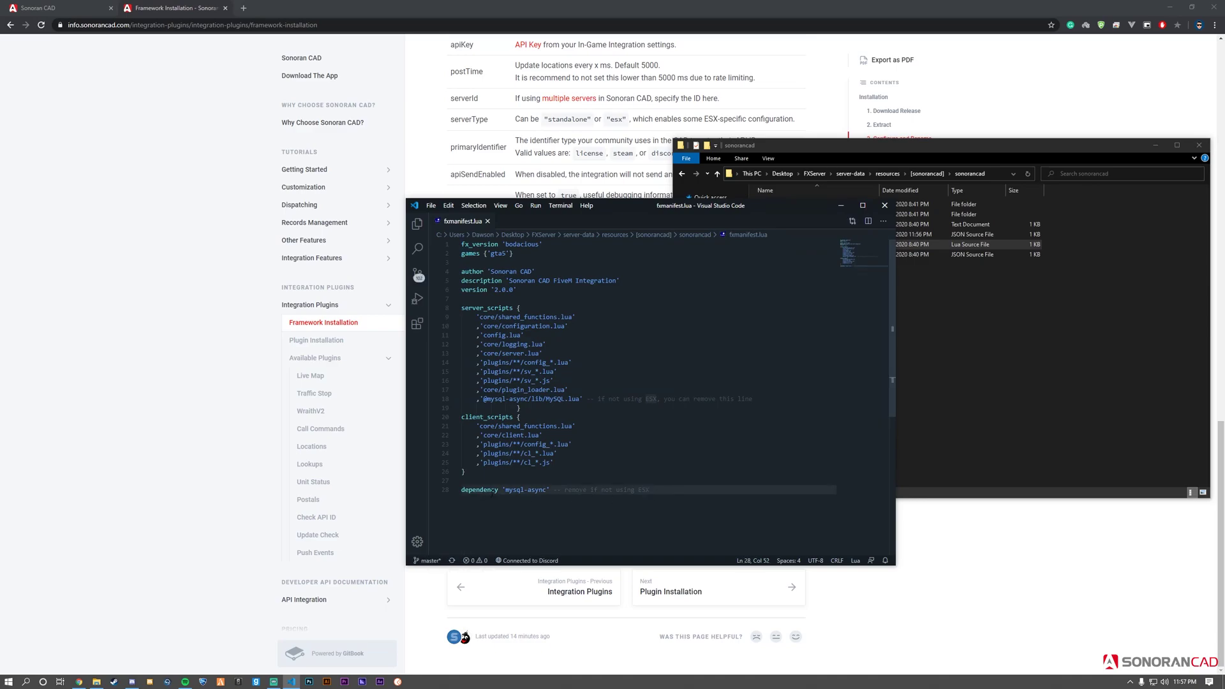
- Delete the dependency 'mysql-async' line and its leftover blank line
drag(657, 489, 483, 483)
key(BackSpace)
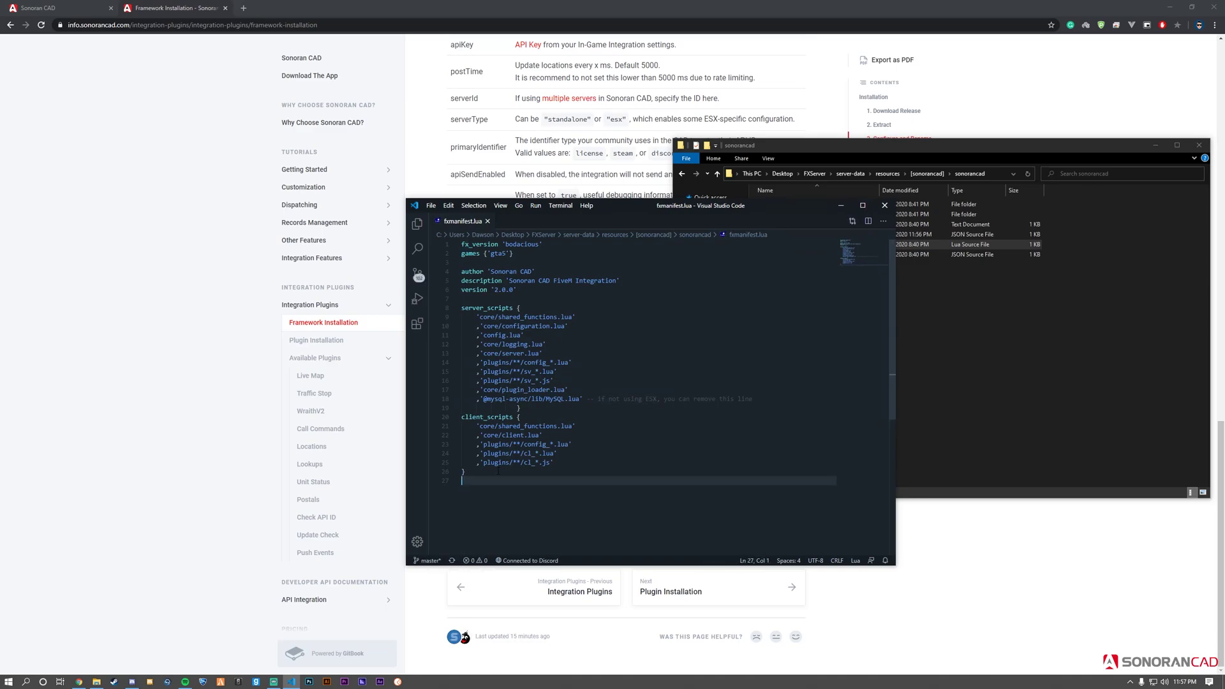
key(BackSpace)
click(753, 399)
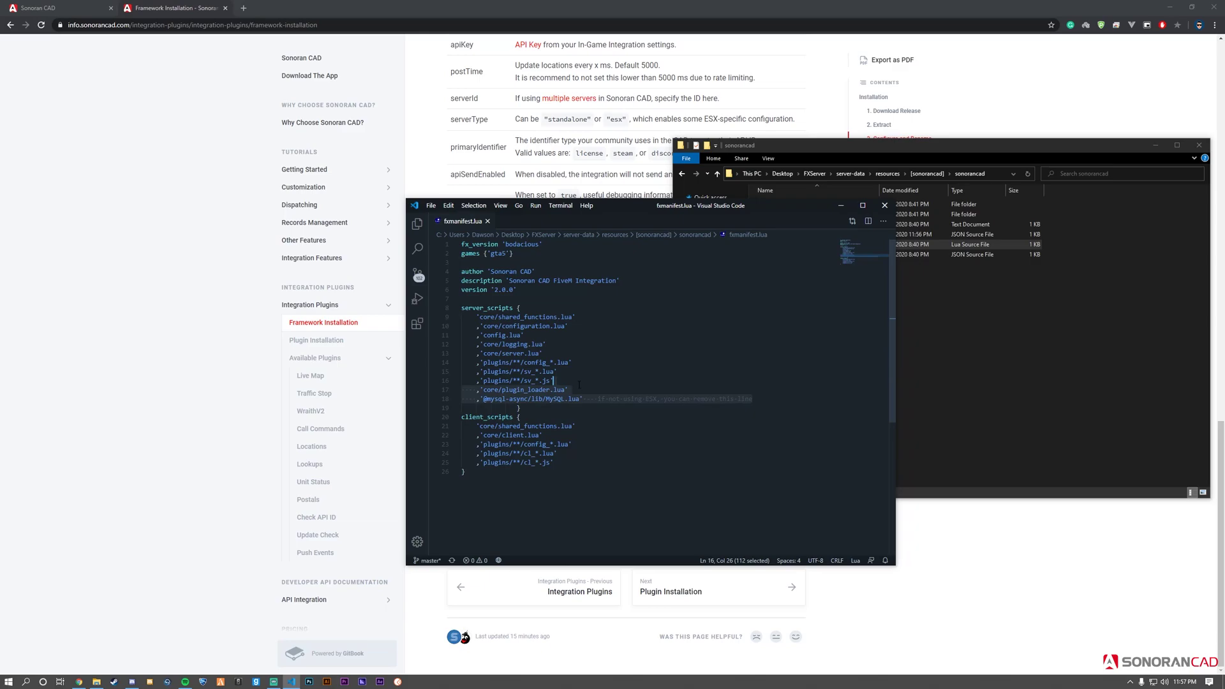
- Open the Unit Status page under Available Plugins in the docs sidebar
click(748, 335)
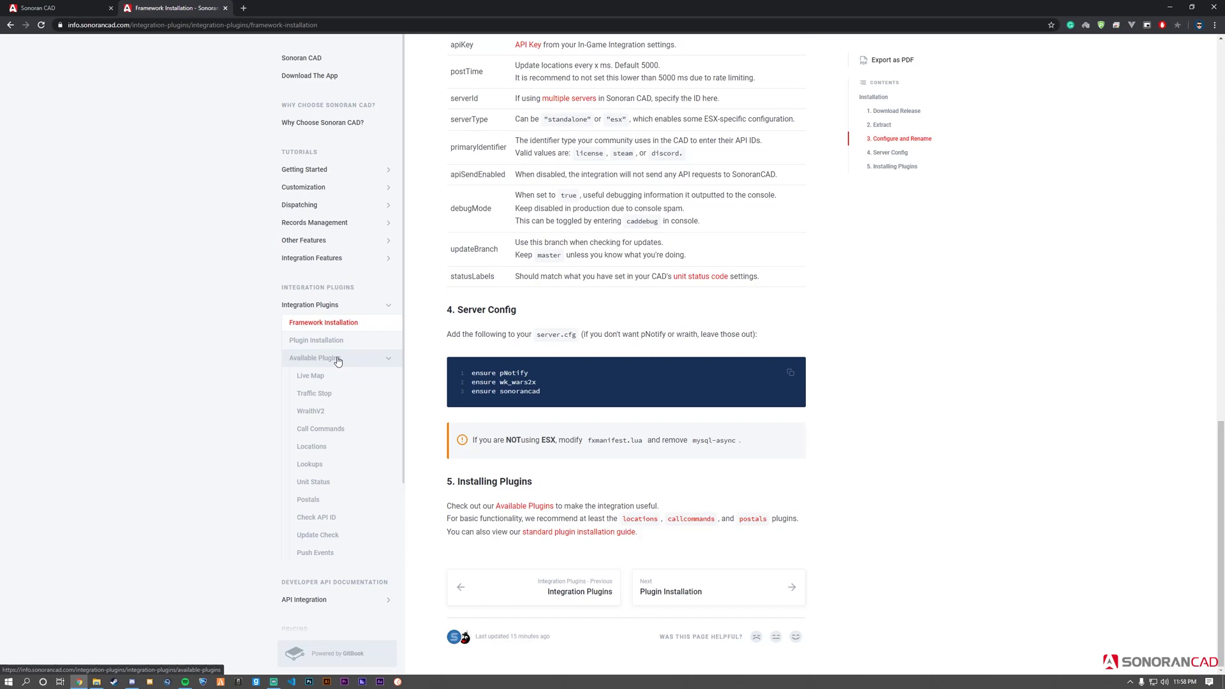
click(328, 487)
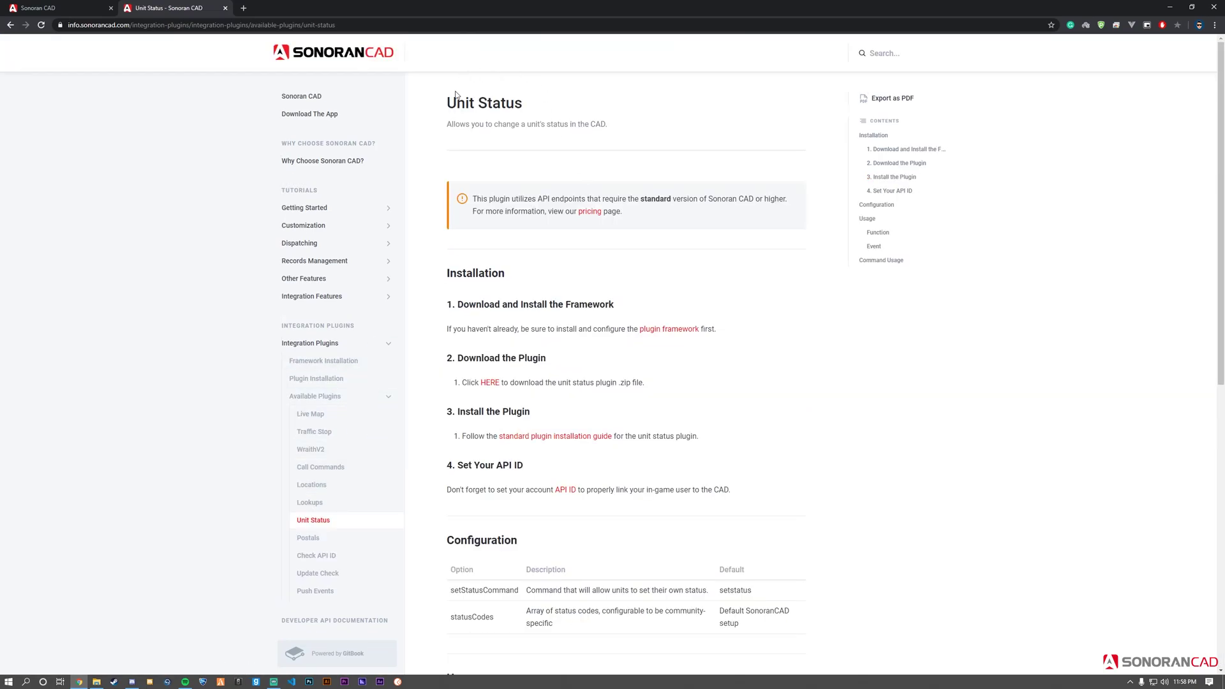
triple_click(475, 100)
click(544, 105)
- Clear API ID #2 in Community Menu > Settings, save, and close the Settings dialog
click(56, 5)
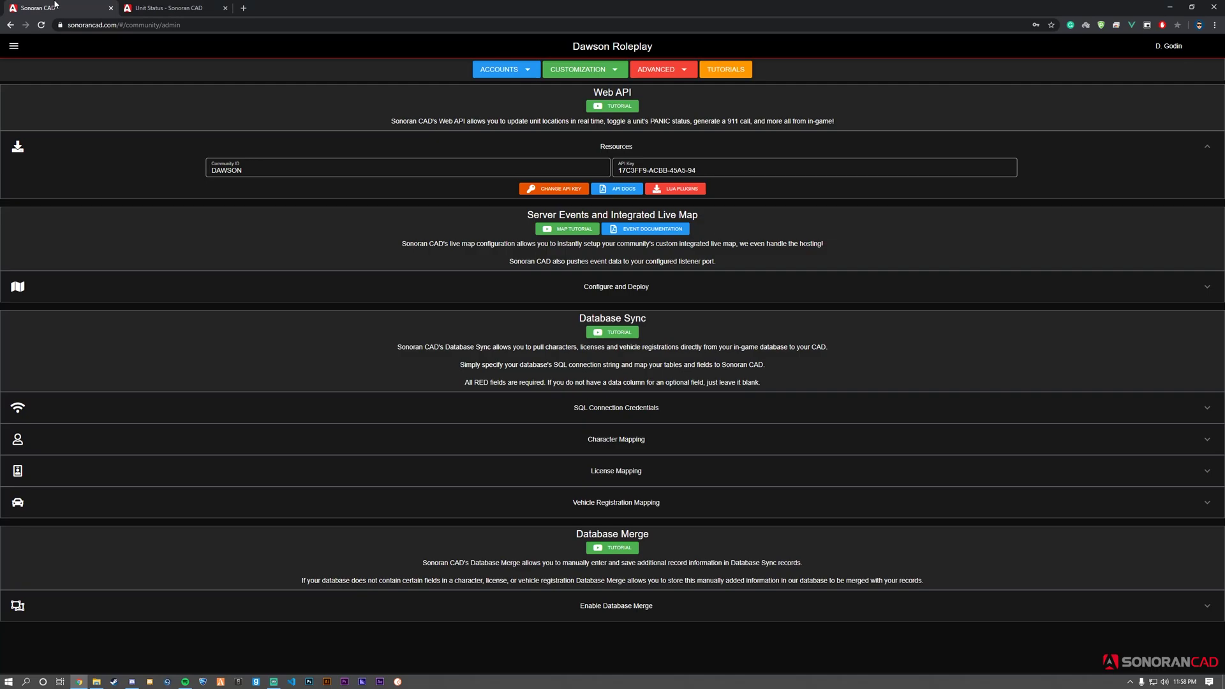
click(13, 44)
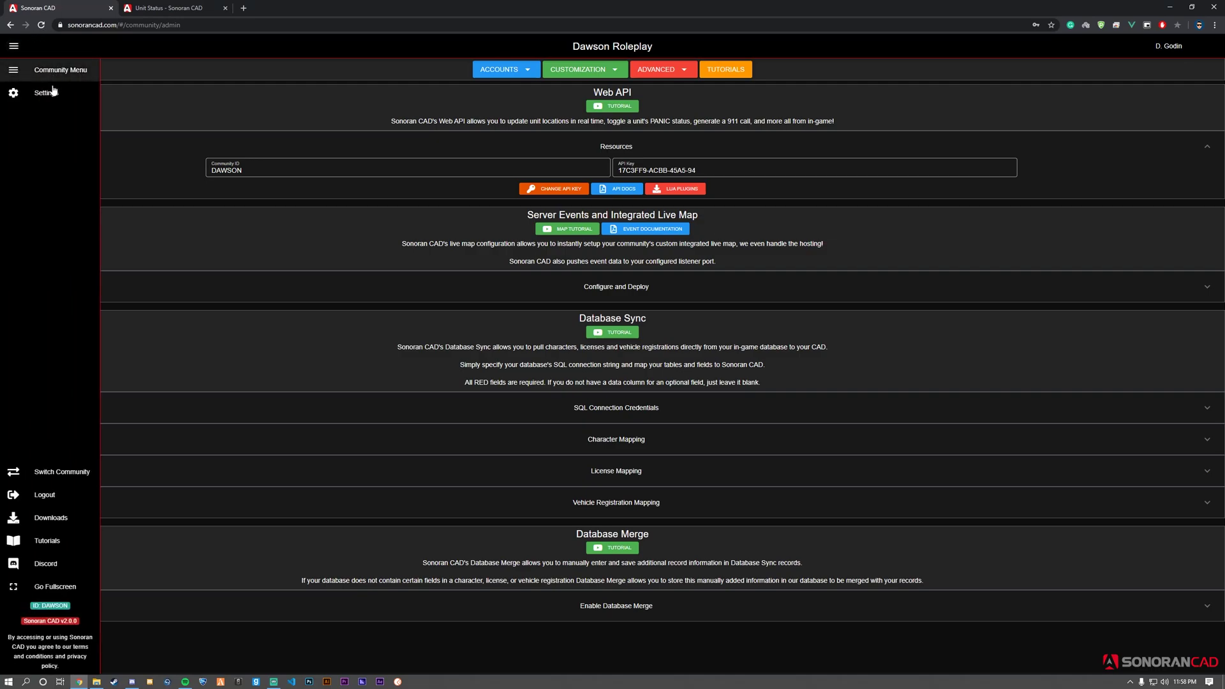
click(44, 93)
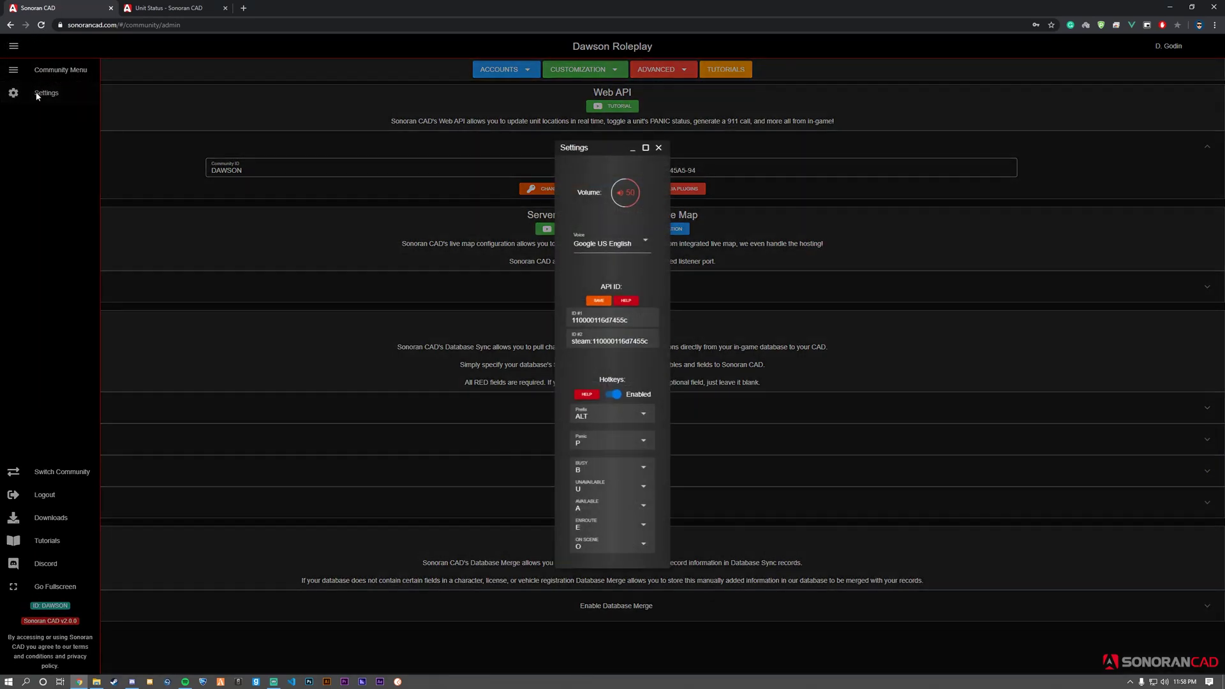
double_click(620, 341)
key(BackSpace)
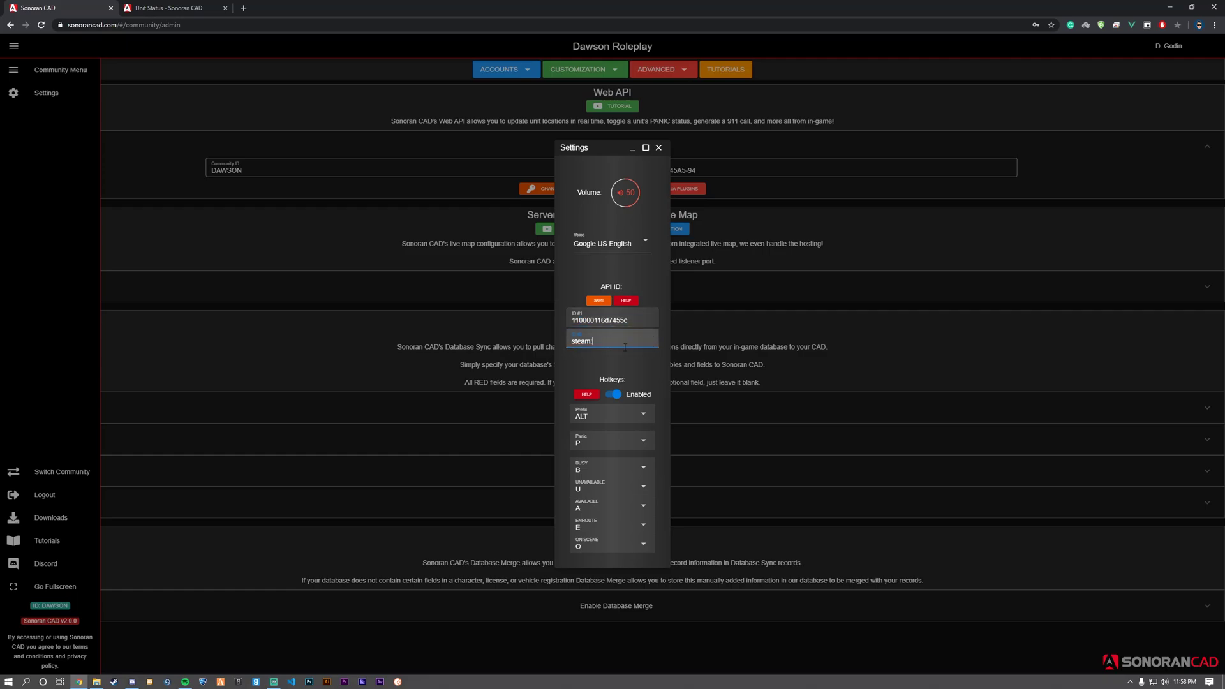
key(BackSpace)
key(BackSpace)
key(BackSpace)
key(BackSpace)
key(BackSpace)
key(BackSpace)
click(601, 320)
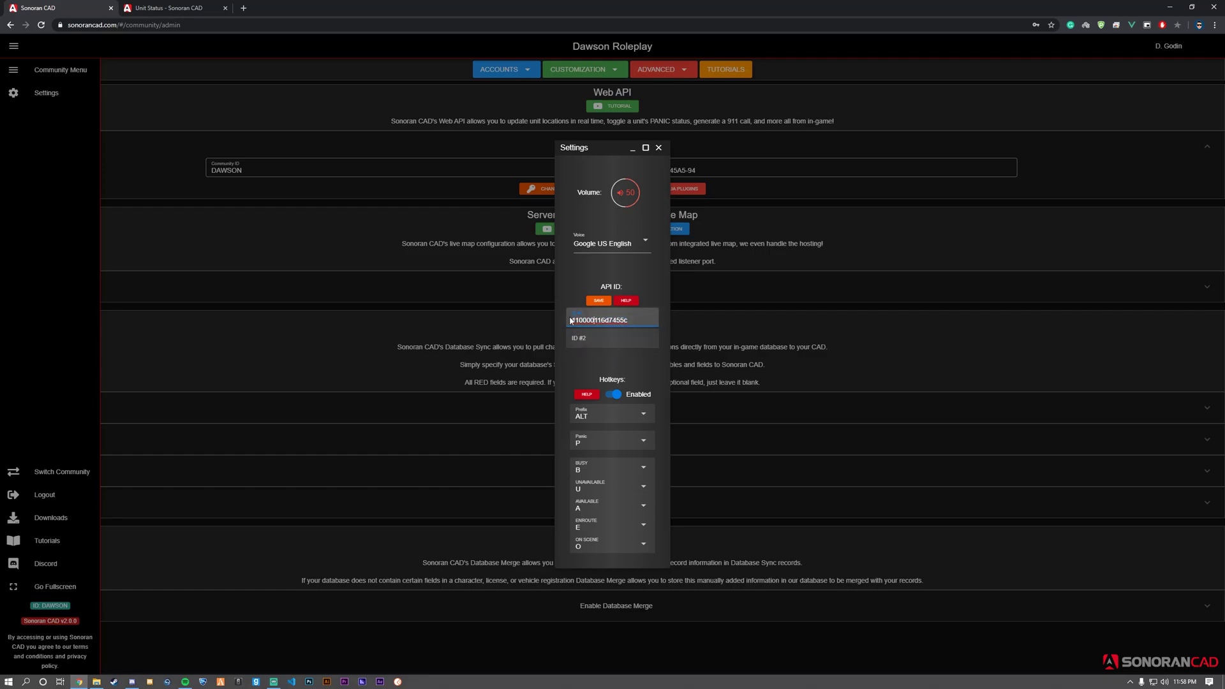
click(598, 301)
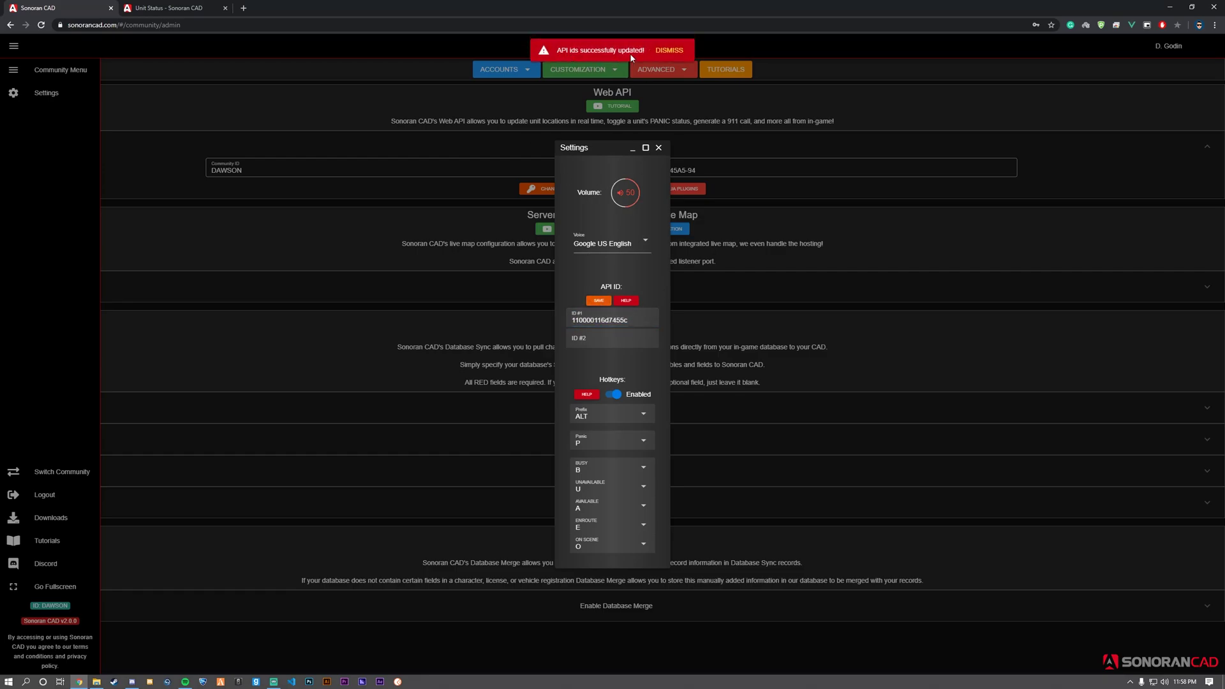
click(670, 51)
click(659, 148)
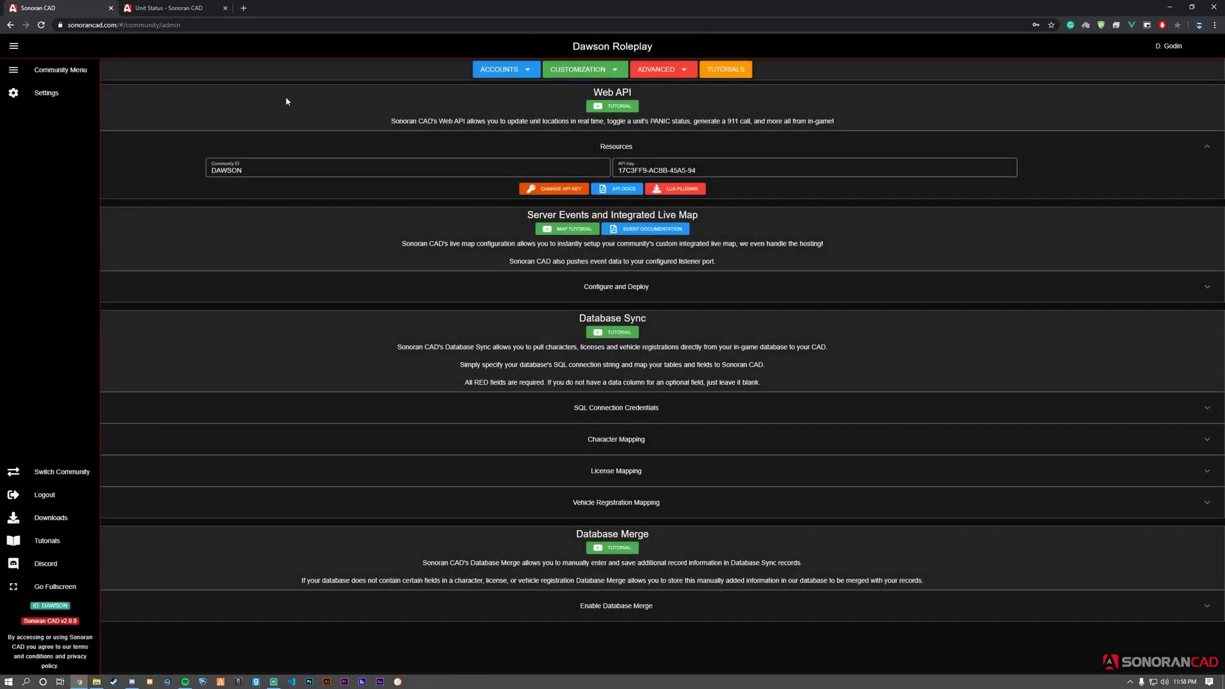
click(64, 72)
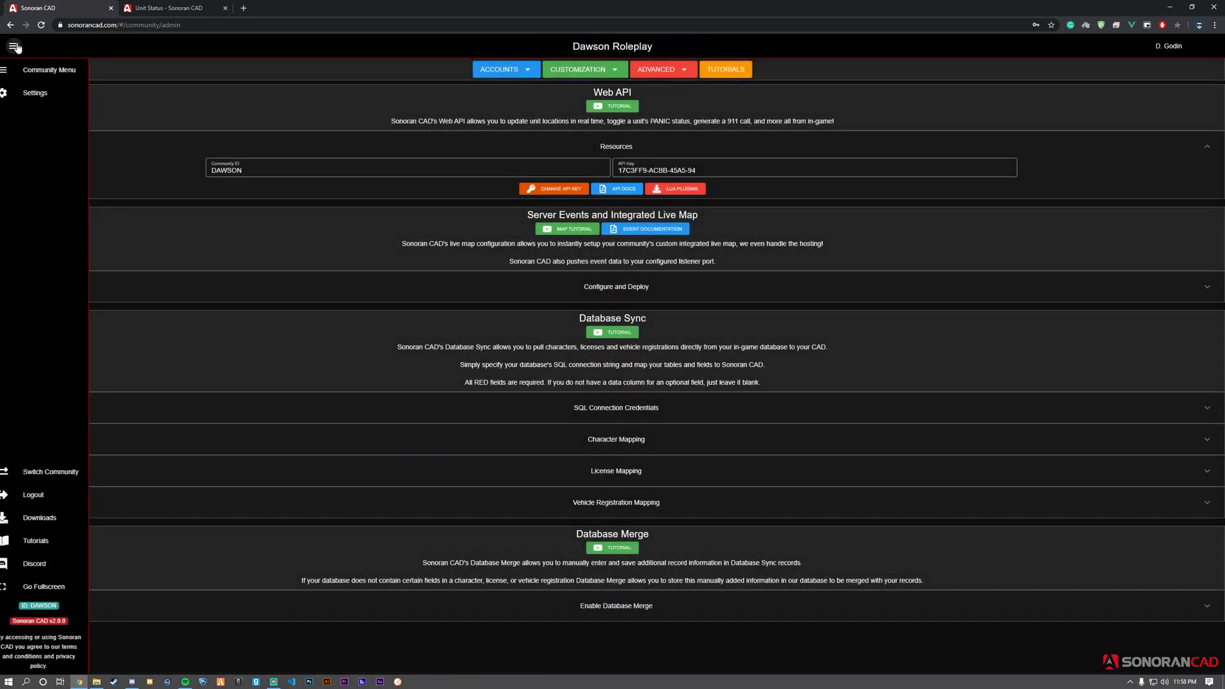
- Download the sonoran_unitstatus-latest source code zip from the GitHub releases page and open it in WinRAR
click(199, 6)
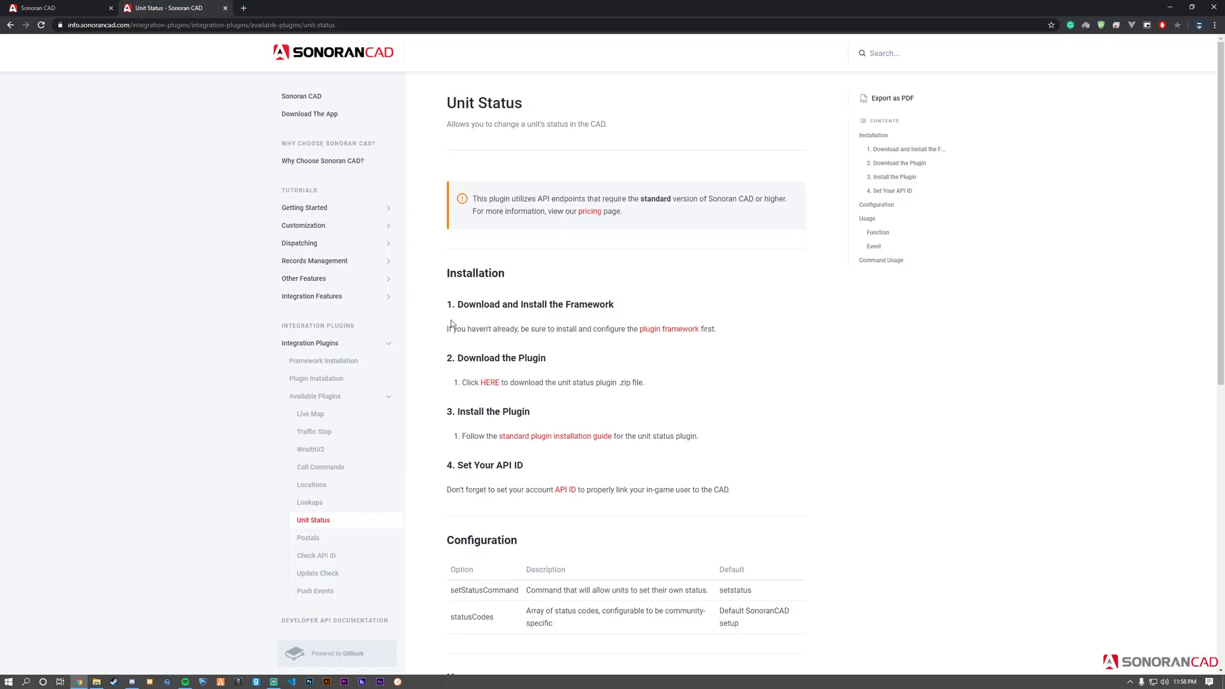
scroll(726, 335, down, 1)
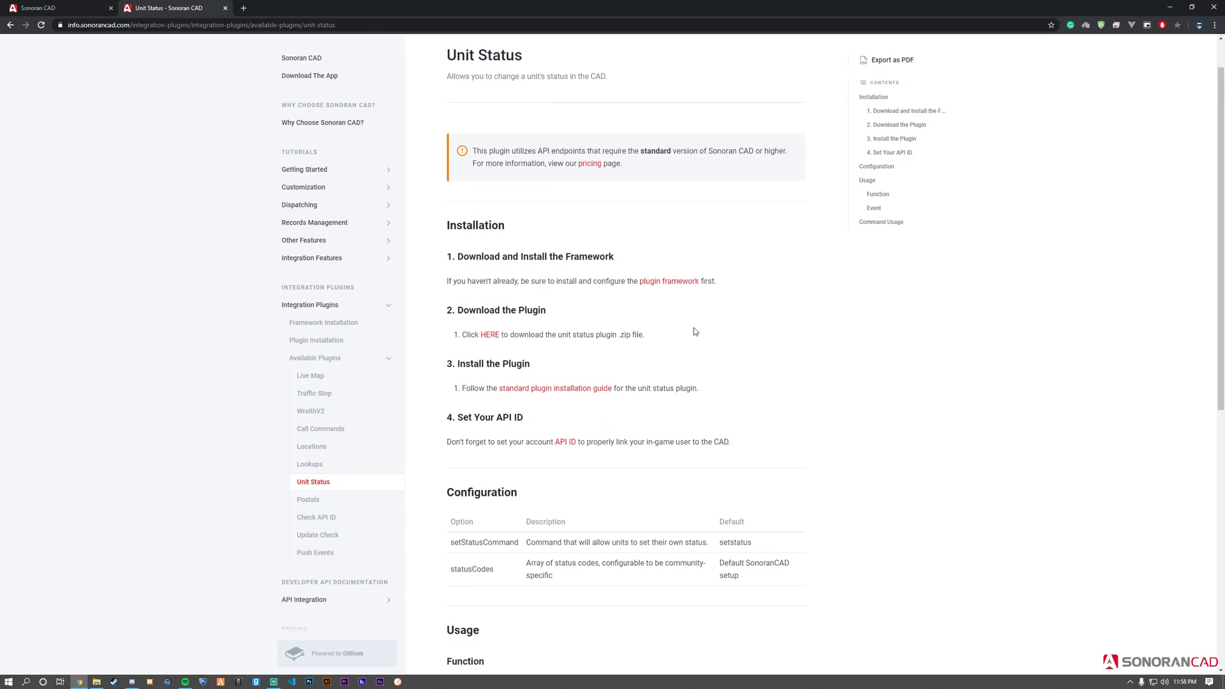
right_click(496, 339)
click(517, 341)
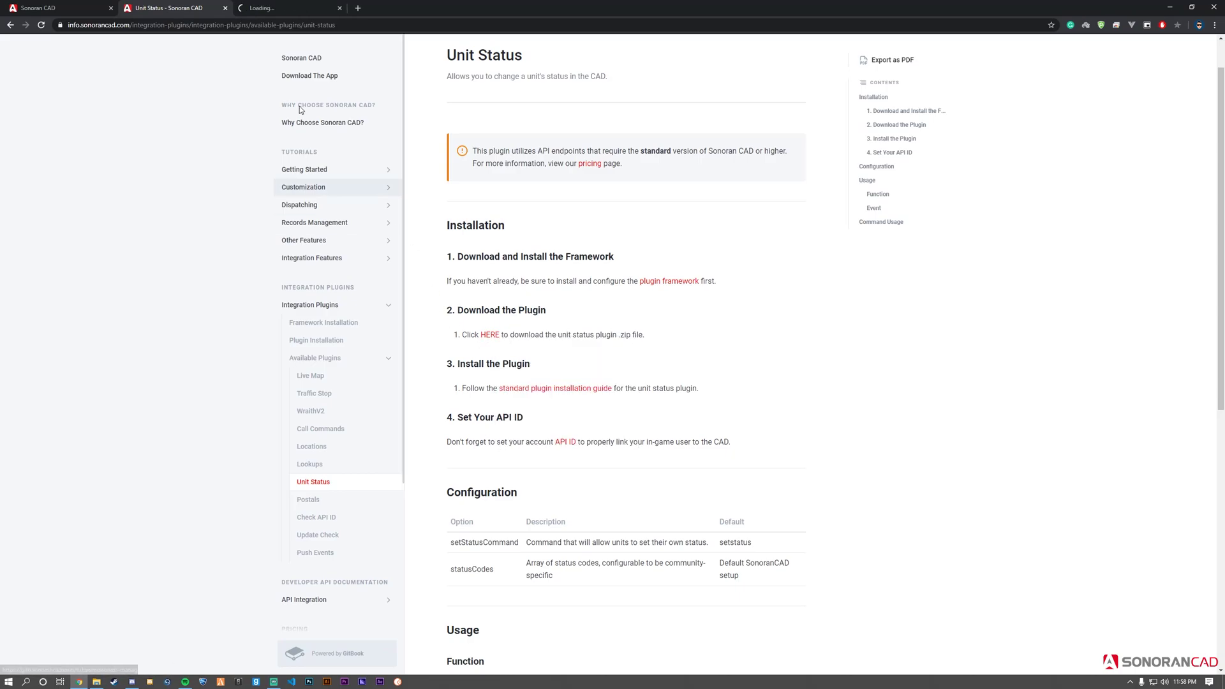
click(291, 7)
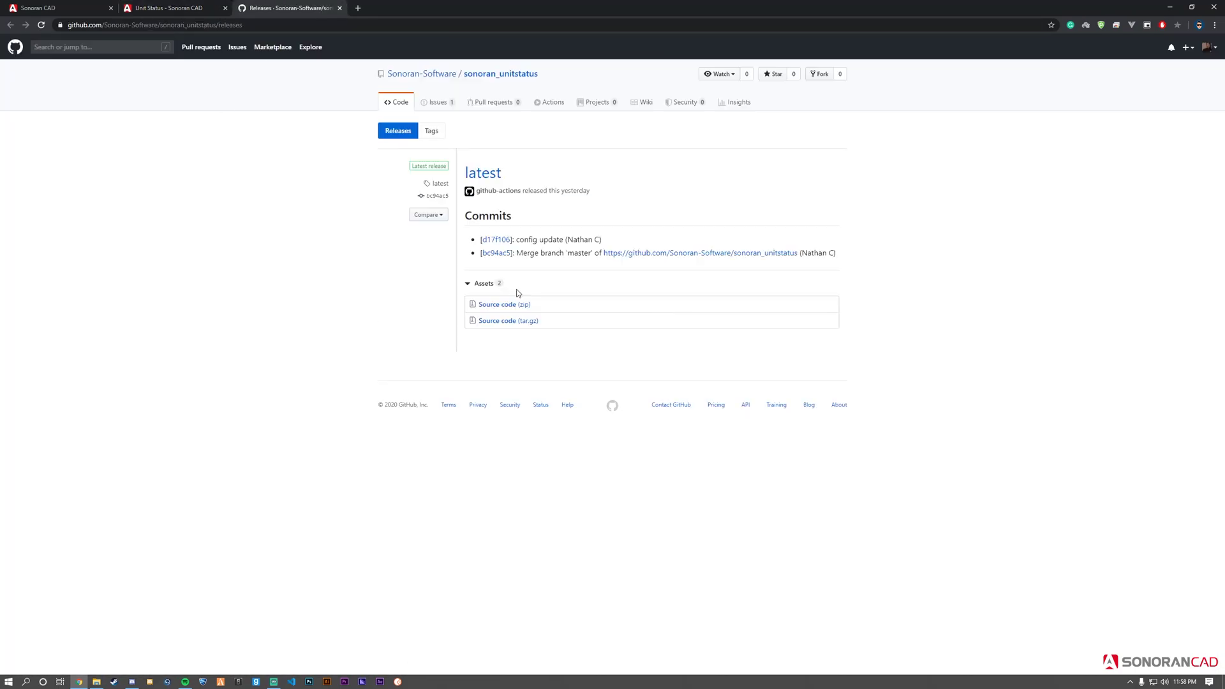
click(519, 309)
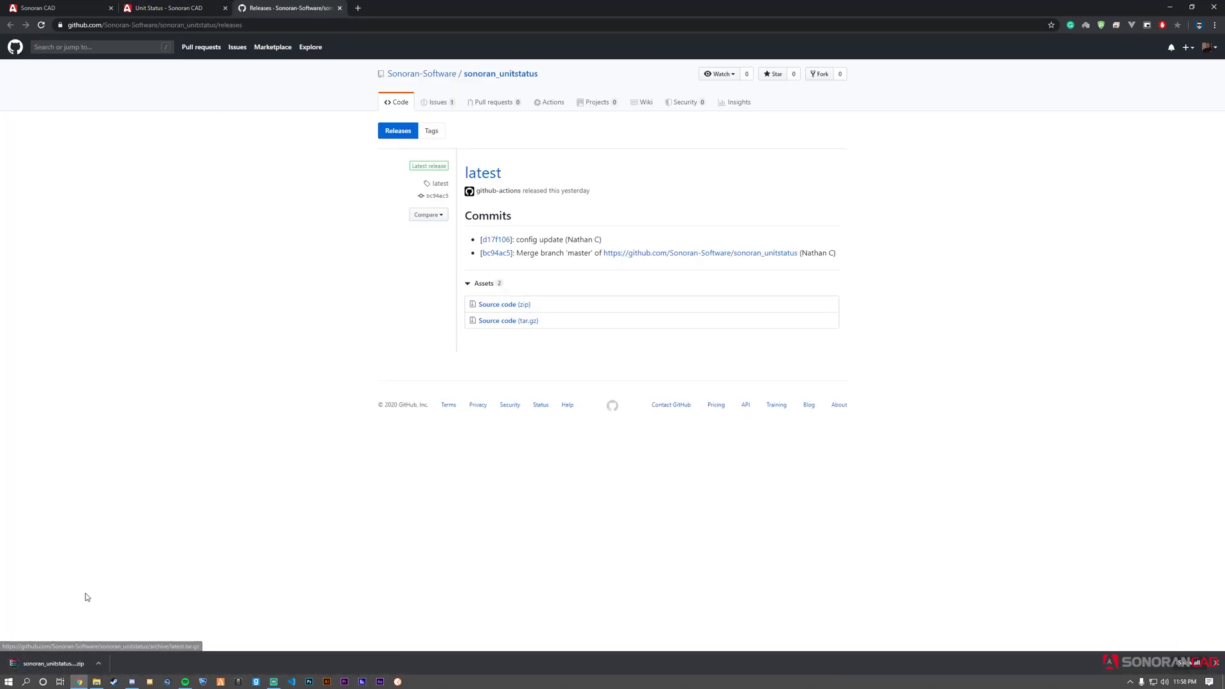
click(53, 663)
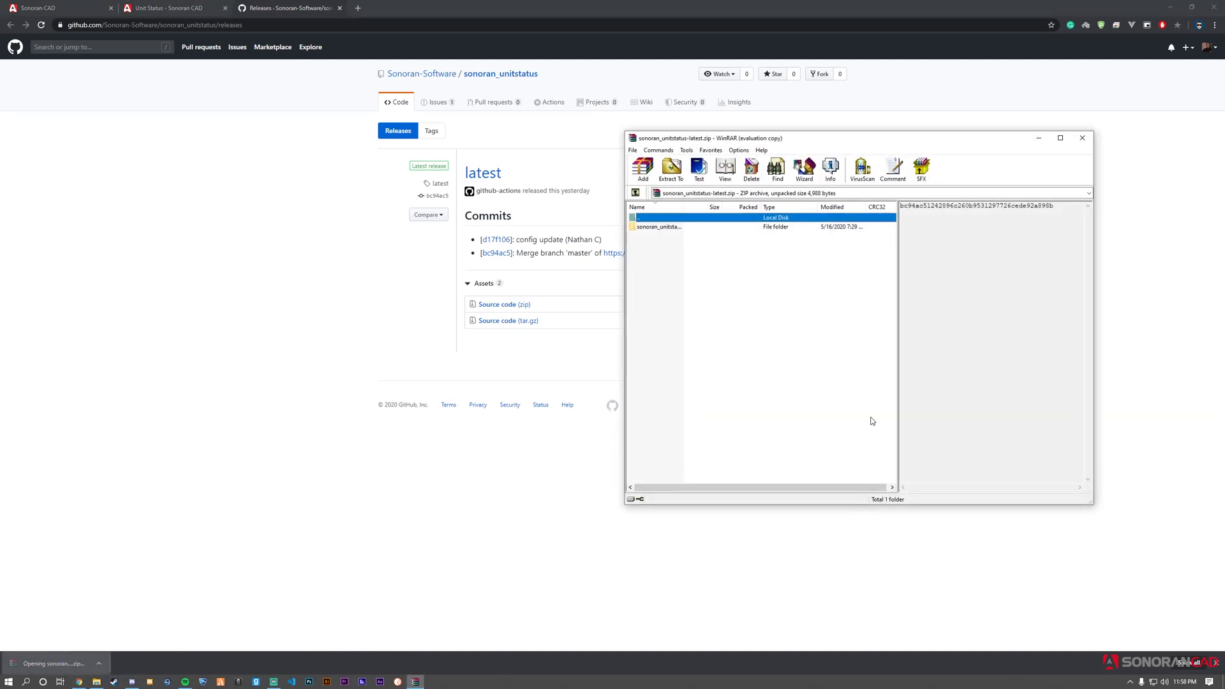
- Select the archive's unitstatus folder and place the sonorancad plugins folder beside it in Explorer
double_click(664, 227)
click(657, 227)
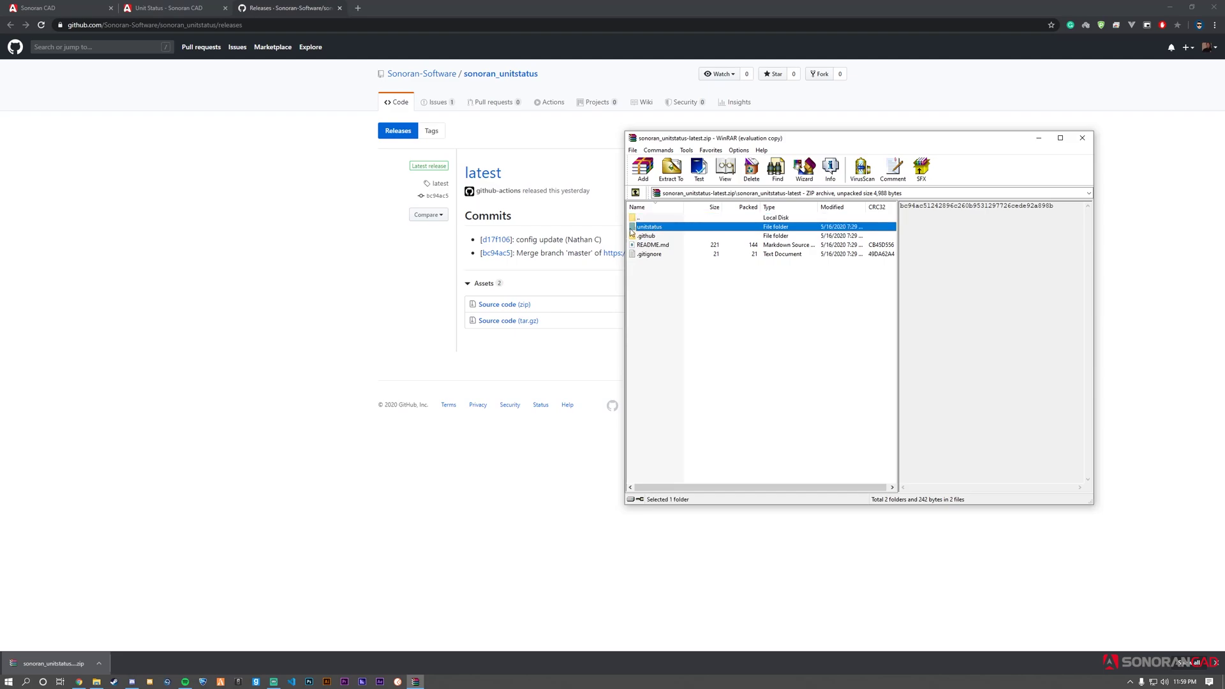
click(98, 679)
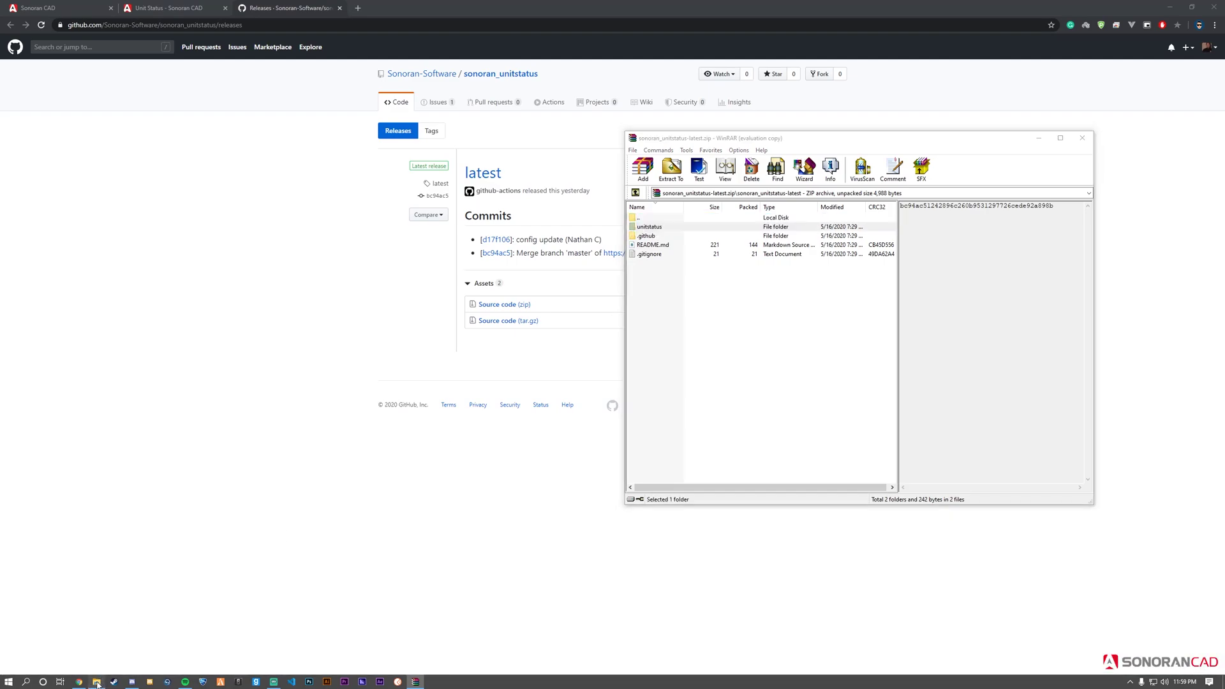
drag(885, 150, 286, 141)
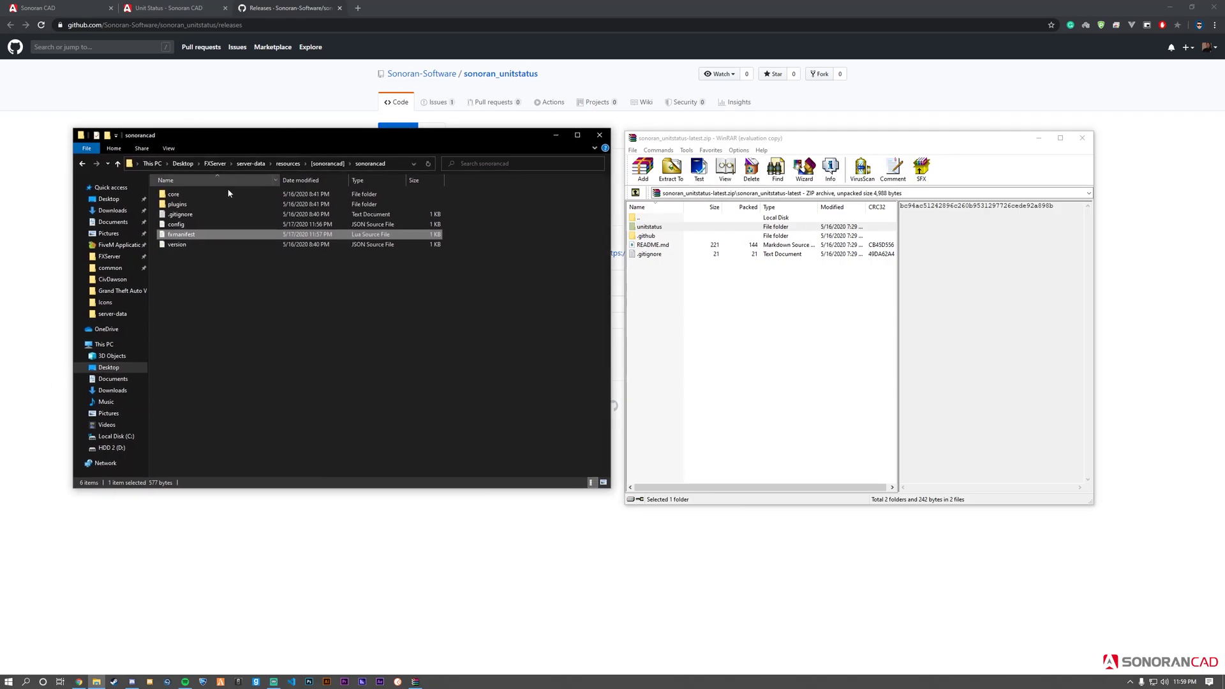
double_click(186, 205)
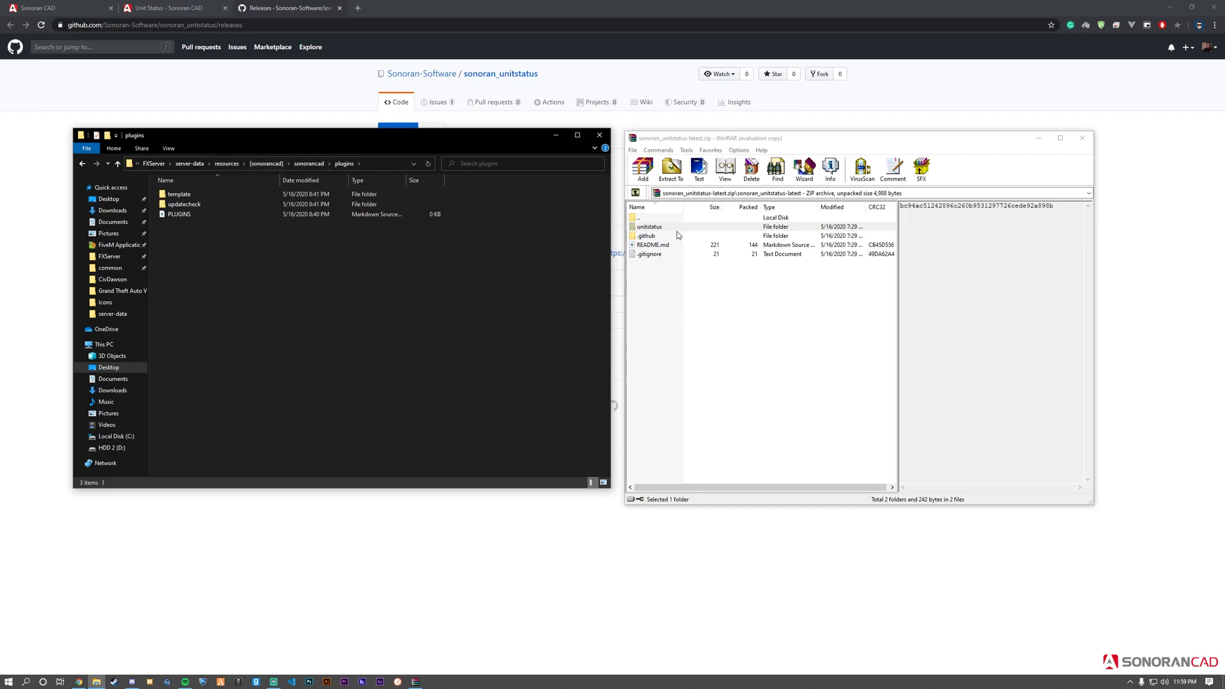
- Extract the unitstatus folder into the plugins folder and close WinRAR
drag(678, 227, 245, 261)
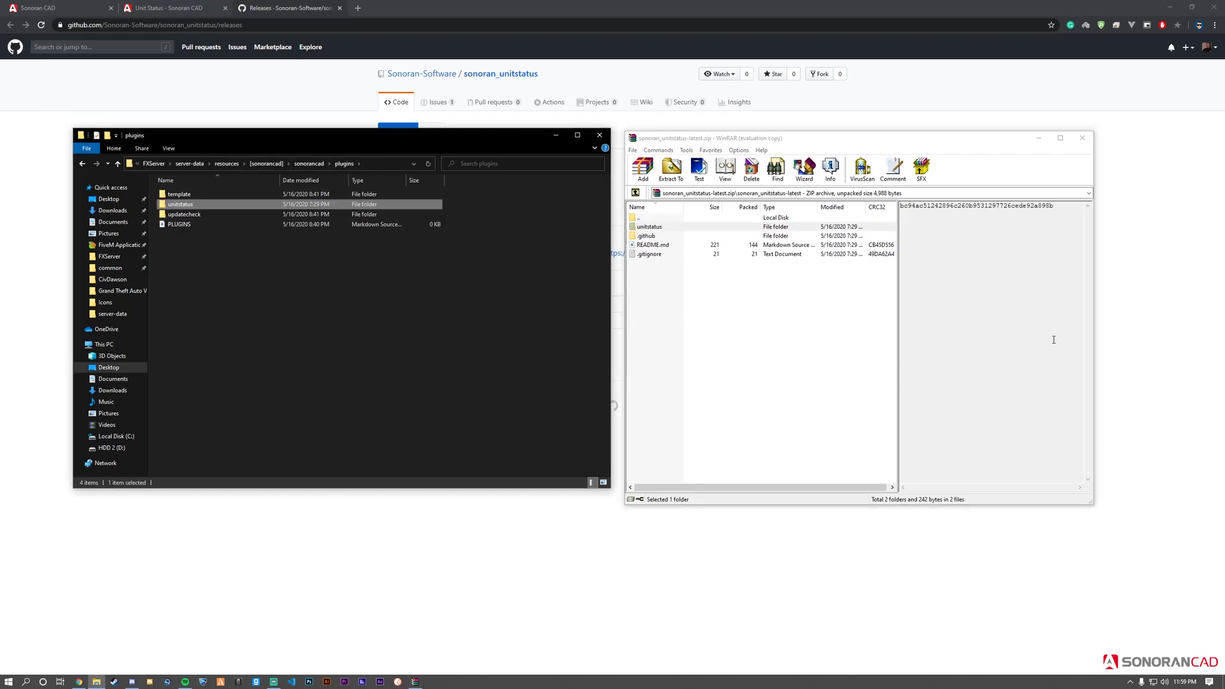
click(1083, 137)
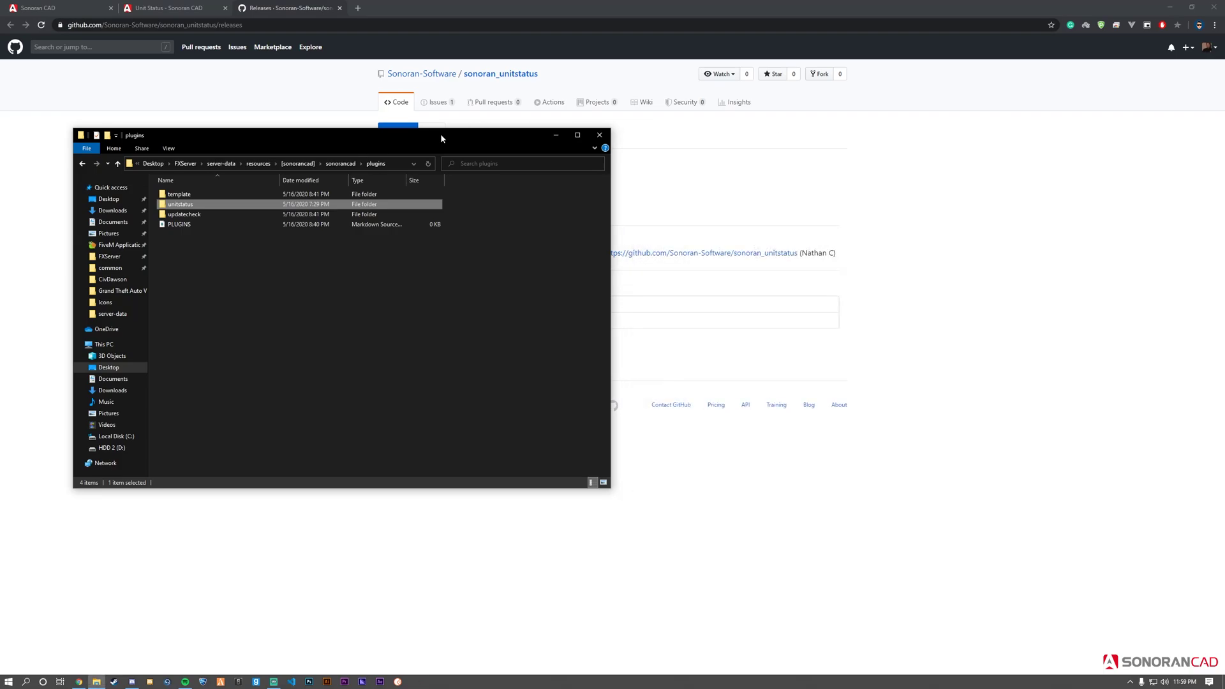
drag(440, 134, 831, 143)
- Close the GitHub tab, open the standard plugin installation guide, and scroll to its Extract, Configure and Restart steps
click(340, 8)
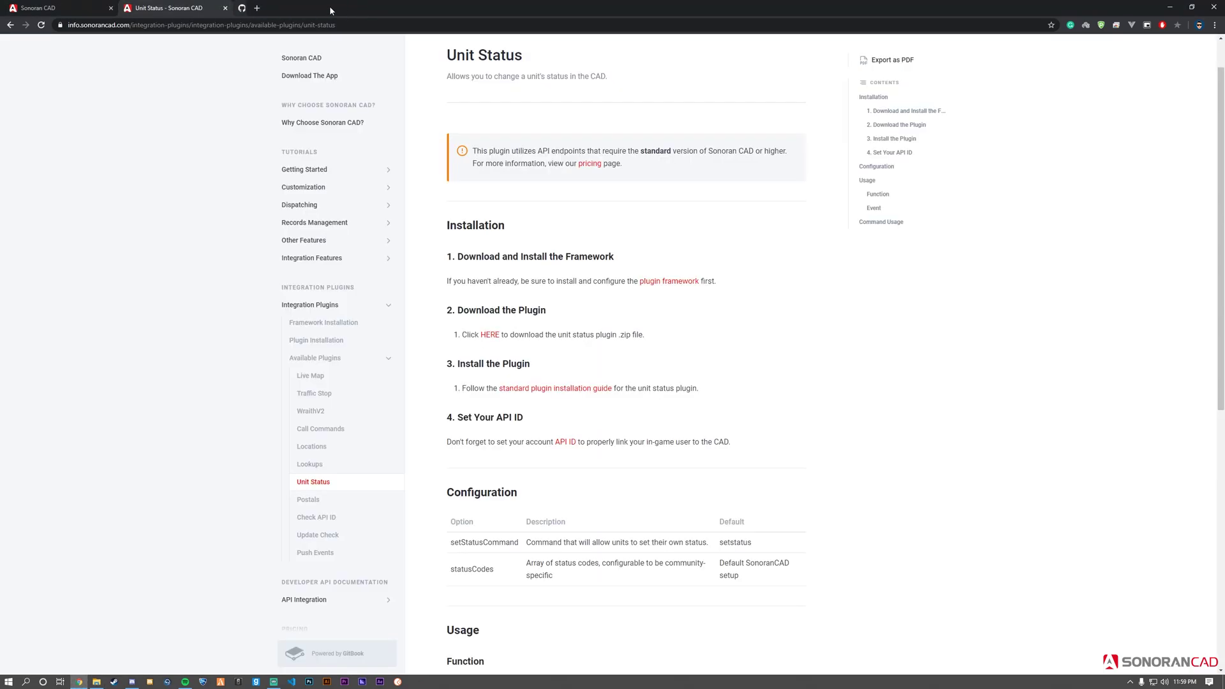
scroll(662, 359, down, 1)
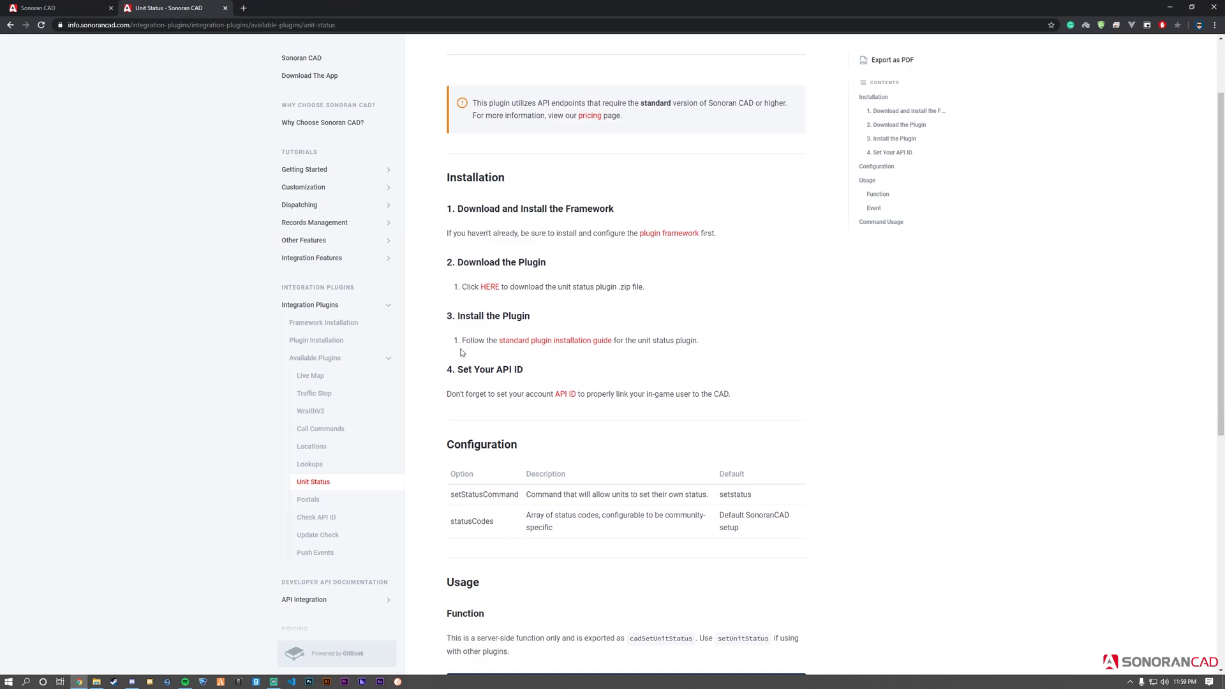
right_click(561, 341)
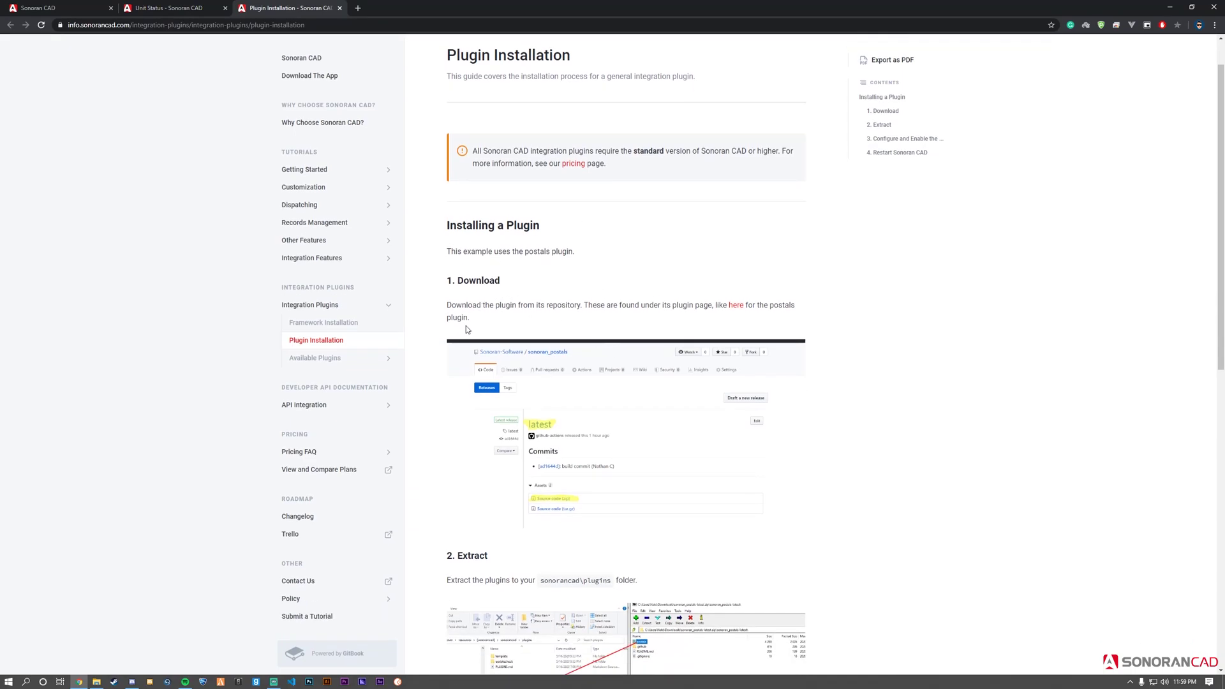
scroll(451, 344, down, 3)
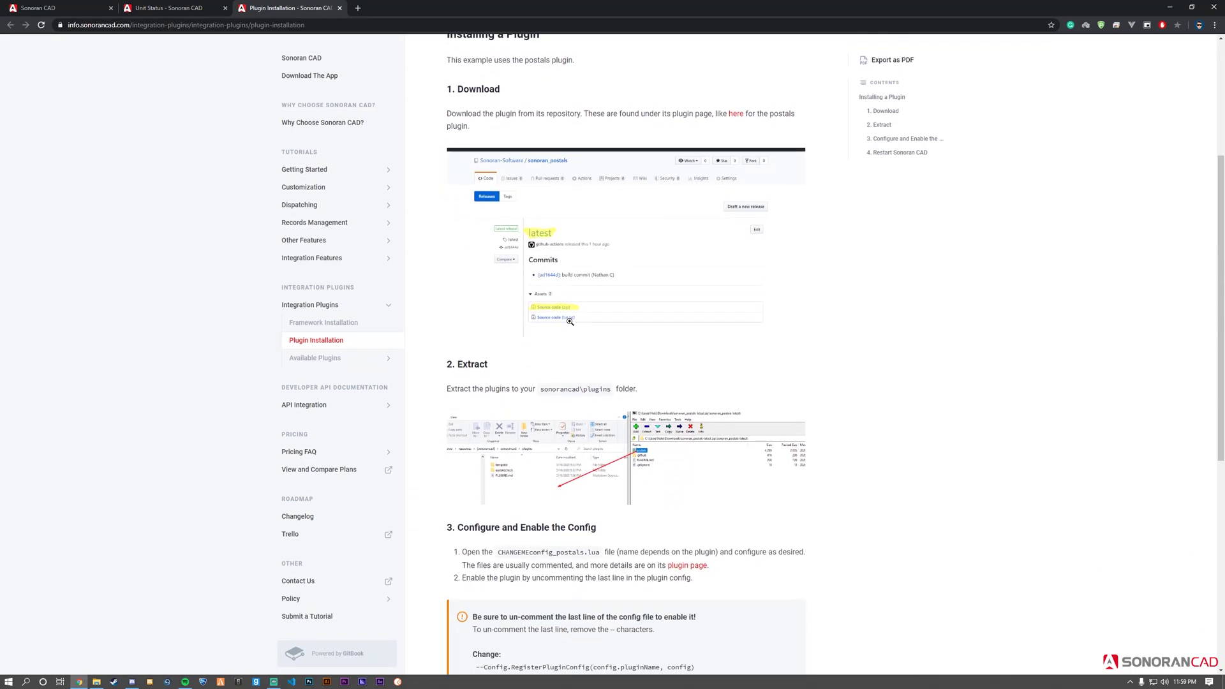
scroll(534, 301, down, 2)
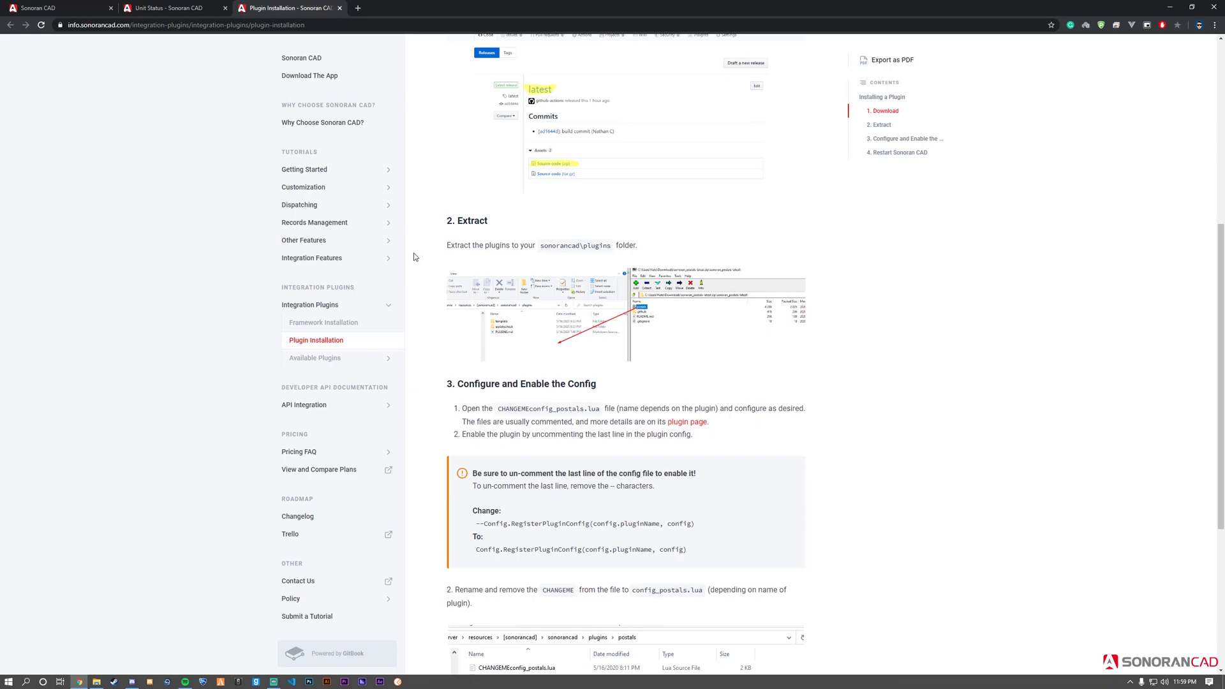
scroll(539, 281, down, 2)
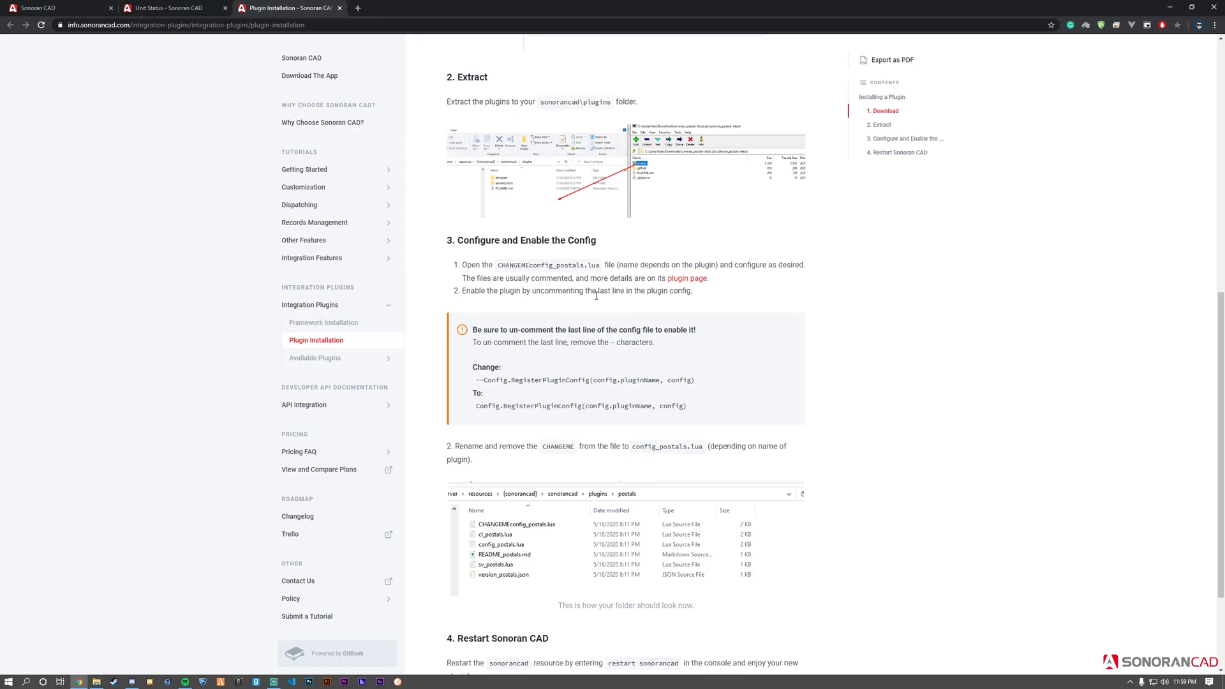
- In the unitstatus folder, delete the 'CHANGEME' prefix from CHANGEMEconfig_unitstatus to make config_unitstatus
click(97, 681)
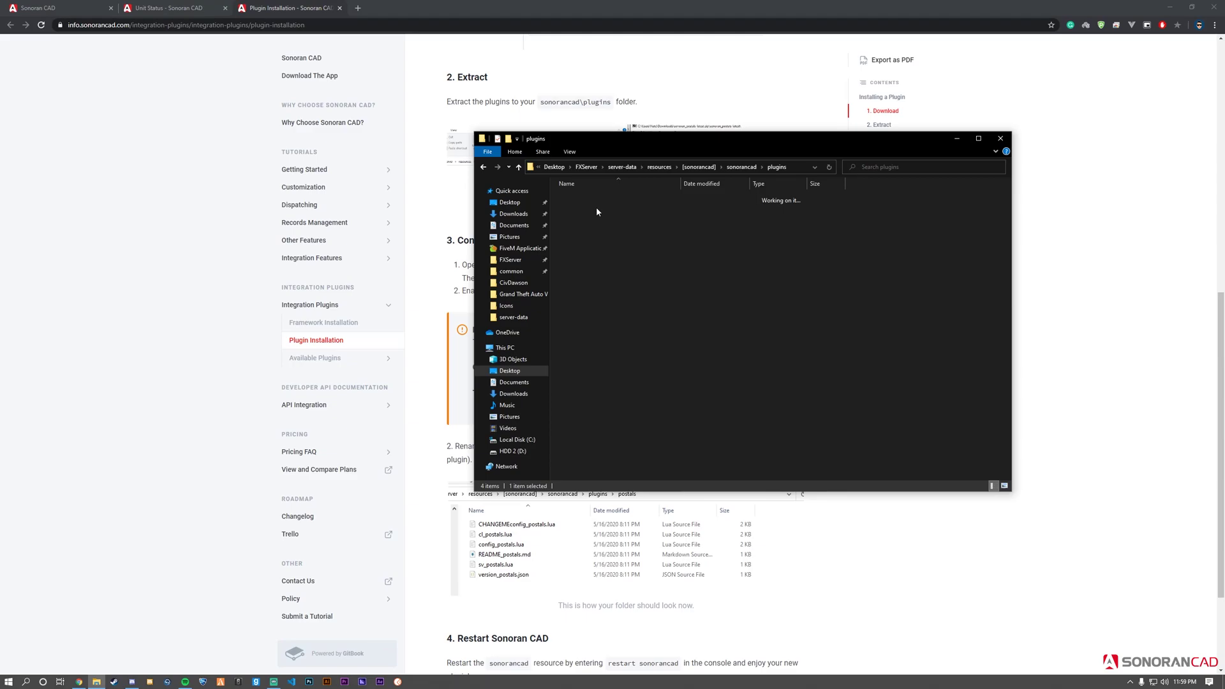
double_click(588, 205)
right_click(603, 198)
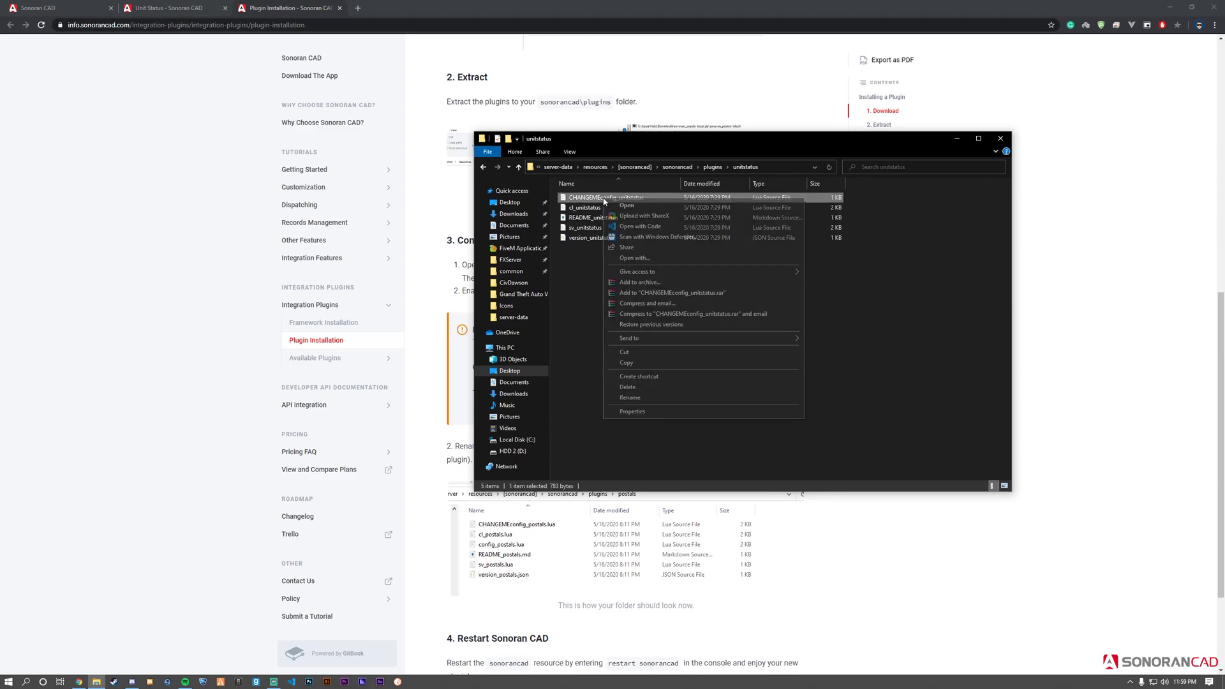
click(657, 398)
key(Home)
key(Delete)
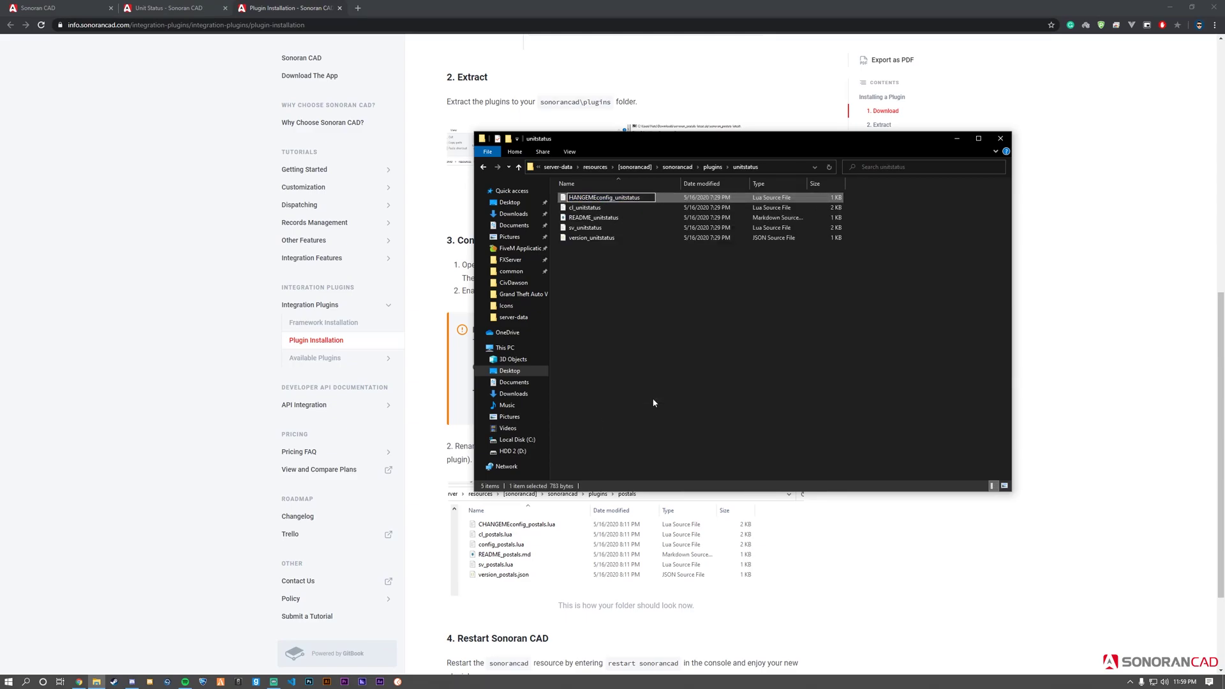
key(Delete)
key(Delete)
key(Delete)
key(Delete)
key(Delete)
key(Delete)
key(Delete)
key(Return)
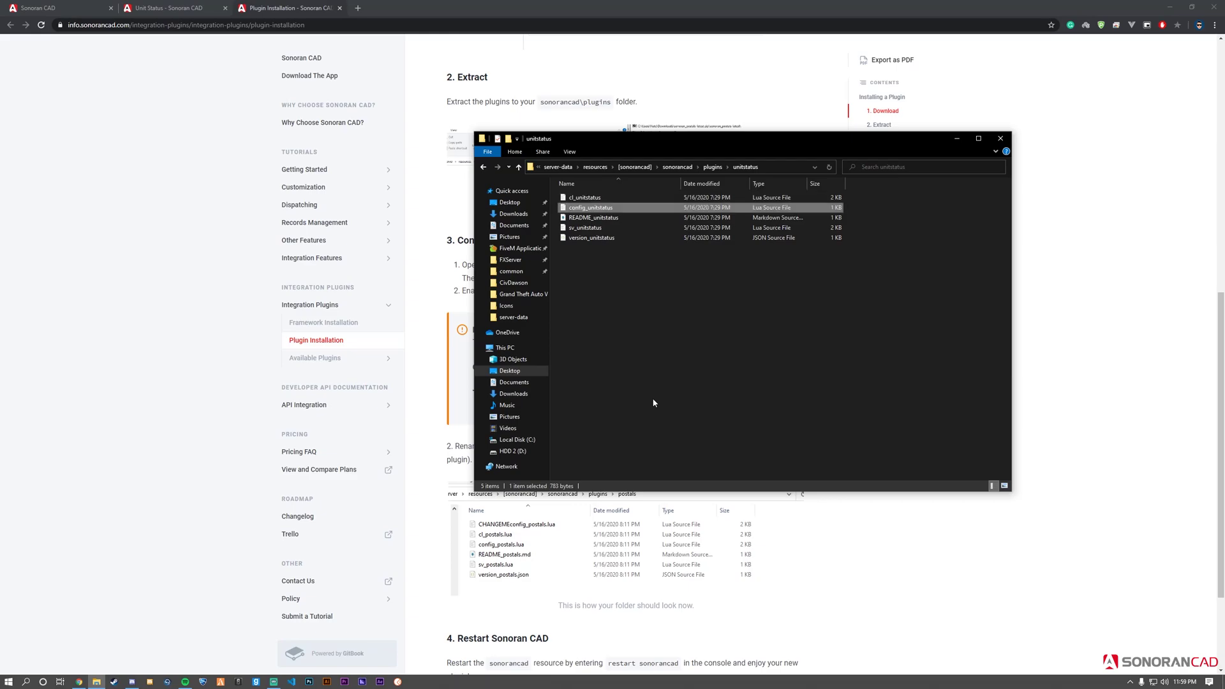
- Open config_unitstatus.lua in VS Code and review the setstatus command and statusCodes list
double_click(595, 210)
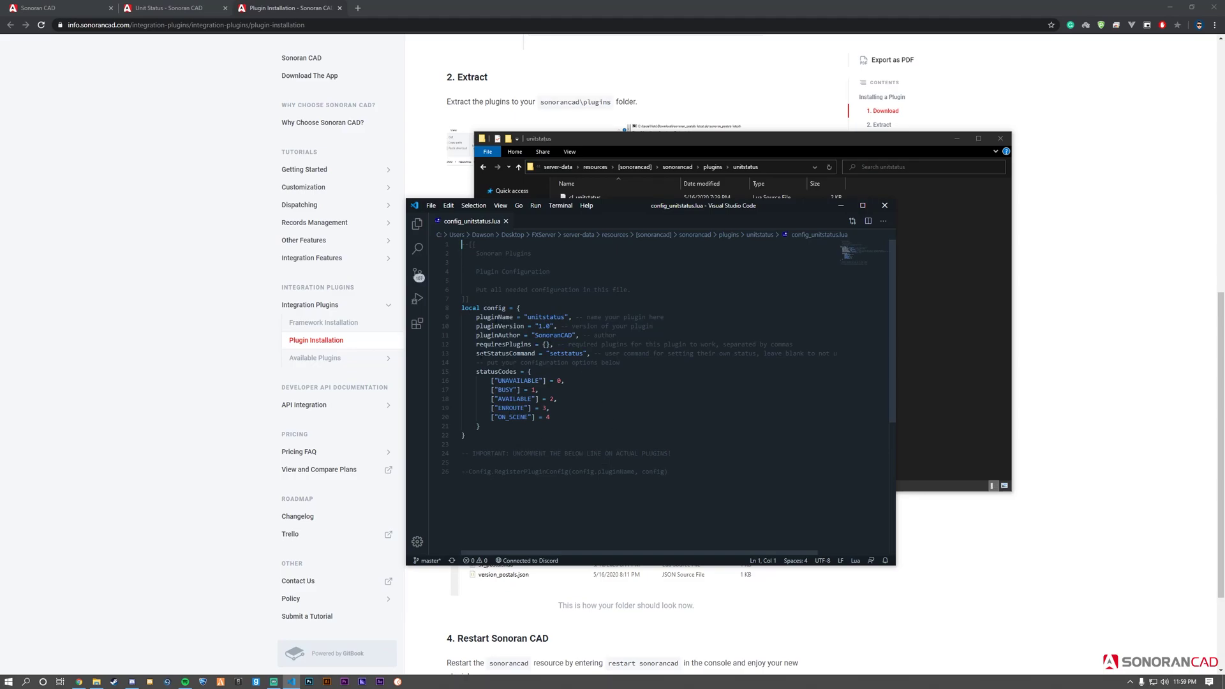
double_click(566, 353)
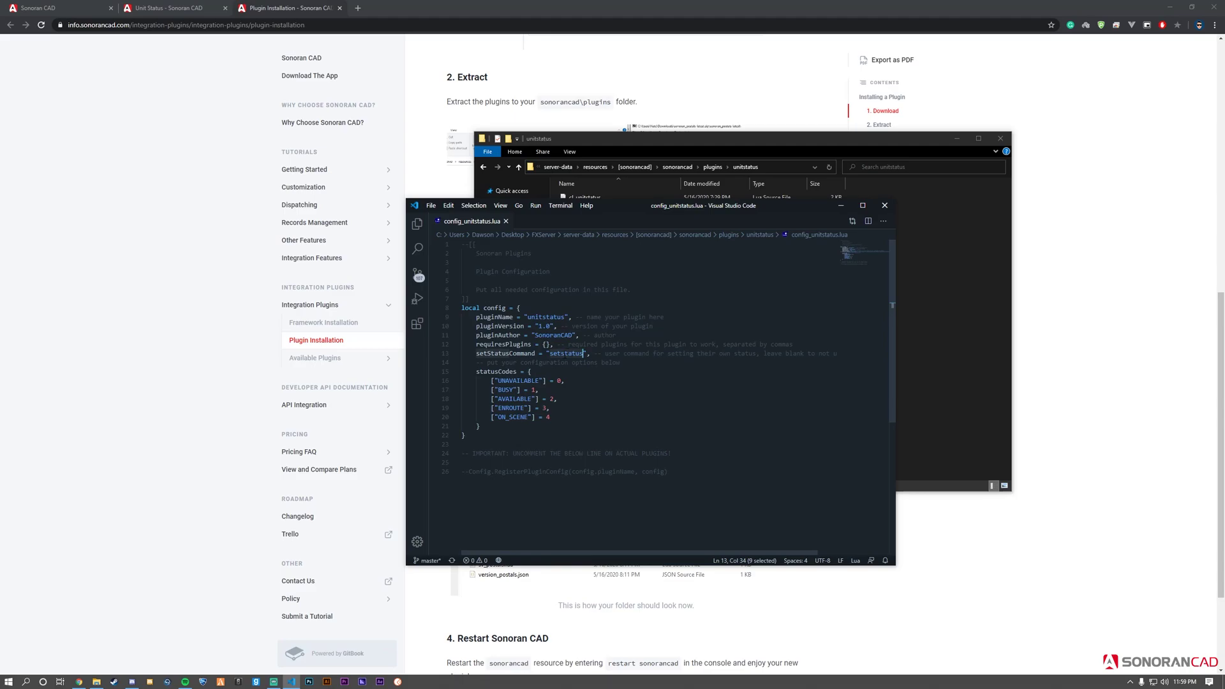
click(553, 381)
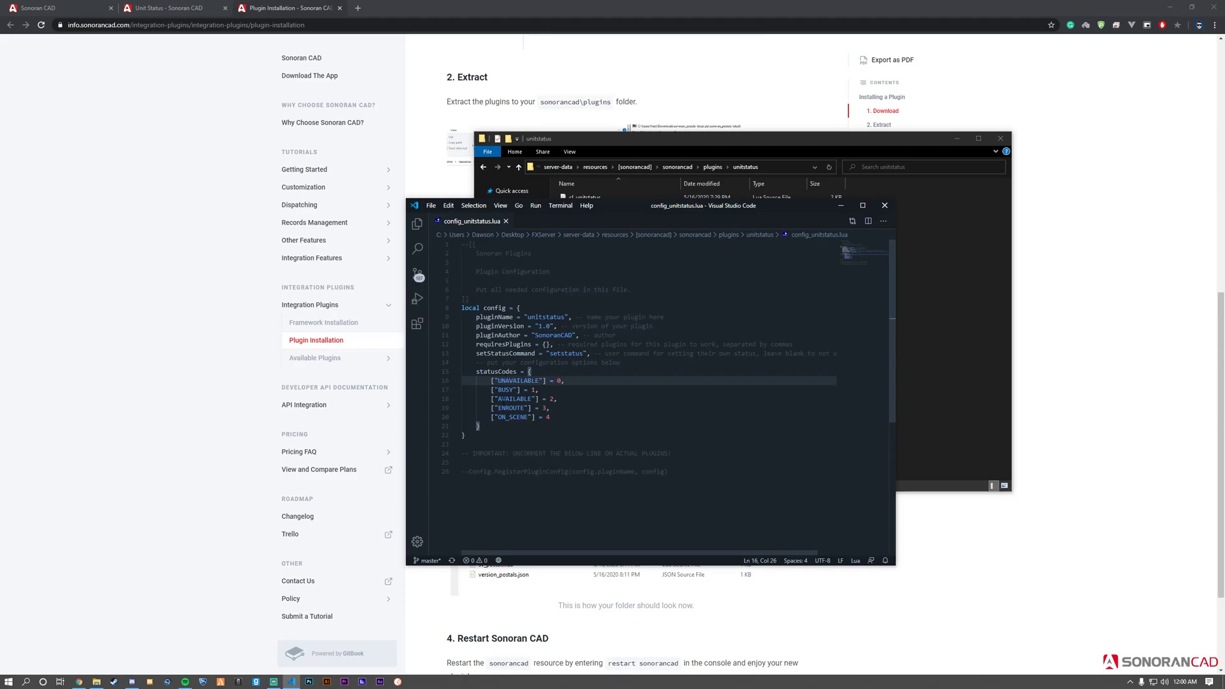
- Remove the '--' before Config.RegisterPluginConfig on line 26 and close the editor
click(671, 471)
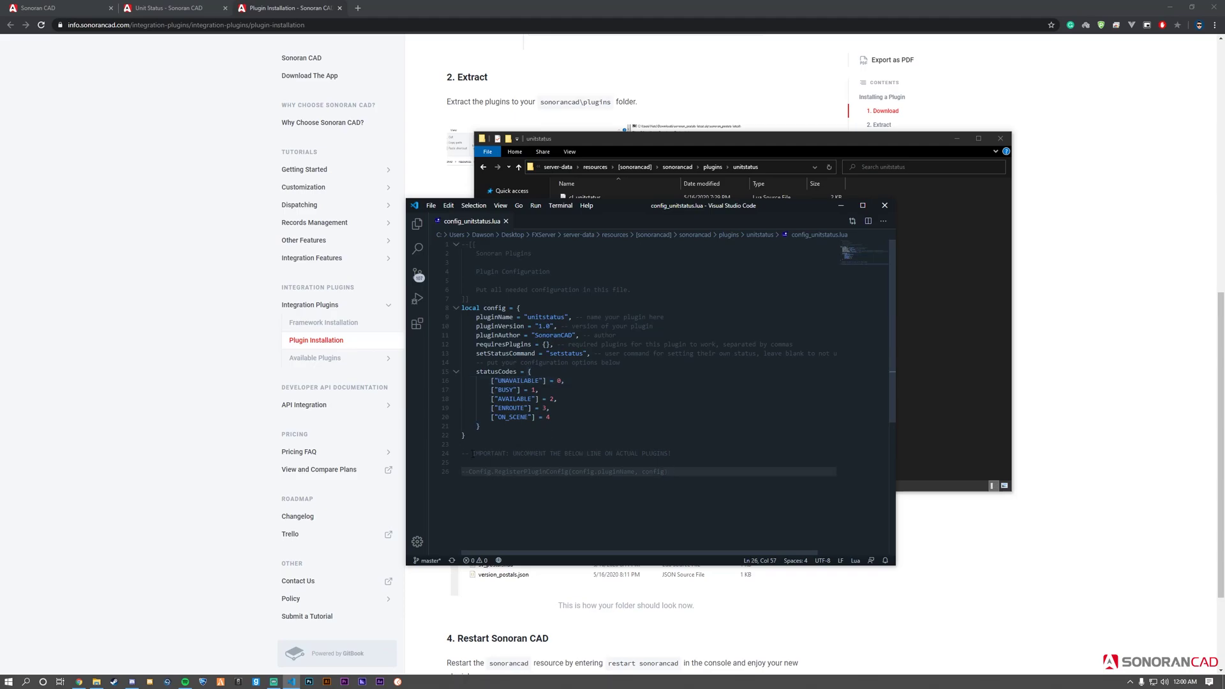
click(468, 472)
key(BackSpace)
key(BackSpace)
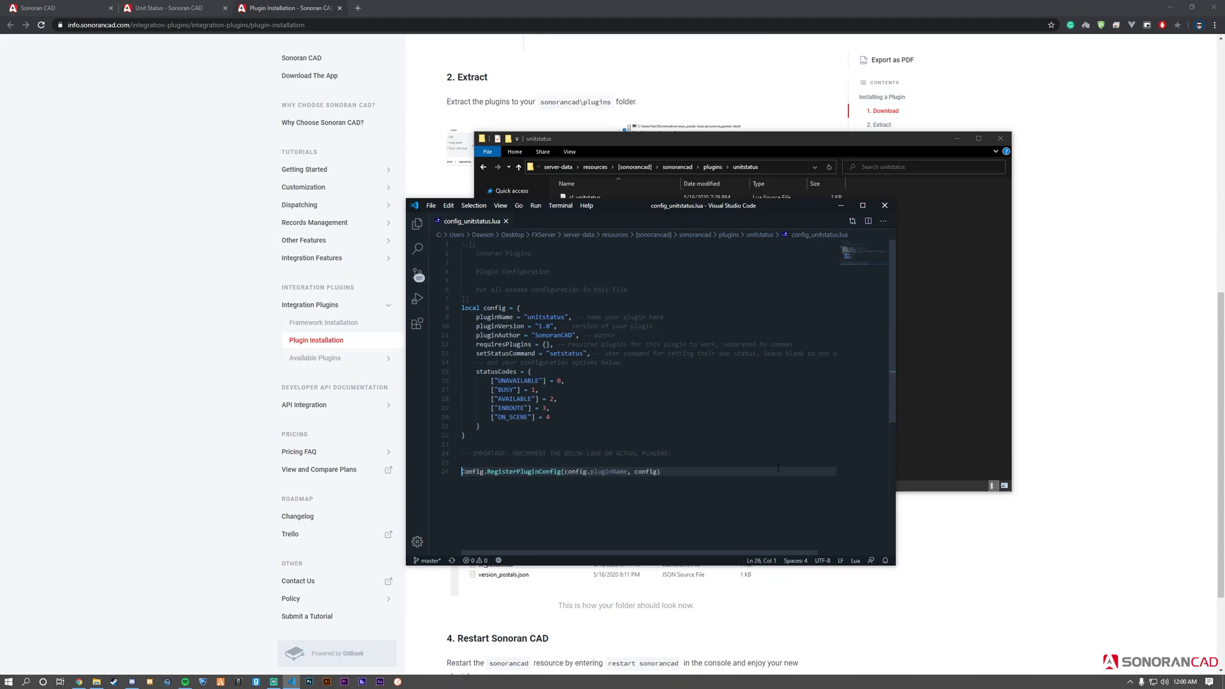
click(684, 470)
click(884, 206)
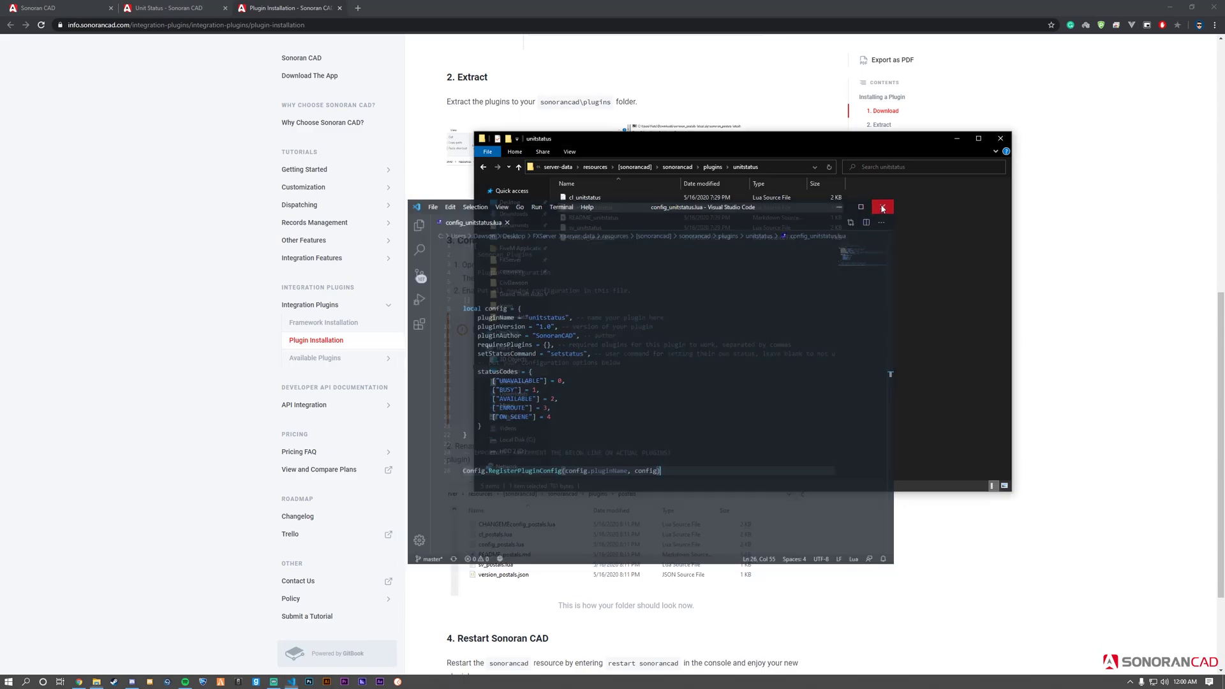
click(844, 544)
- Scroll down the documentation page, then bring up the Windows launcher to switch apps
scroll(534, 371, down, 2)
scroll(534, 372, down, 1)
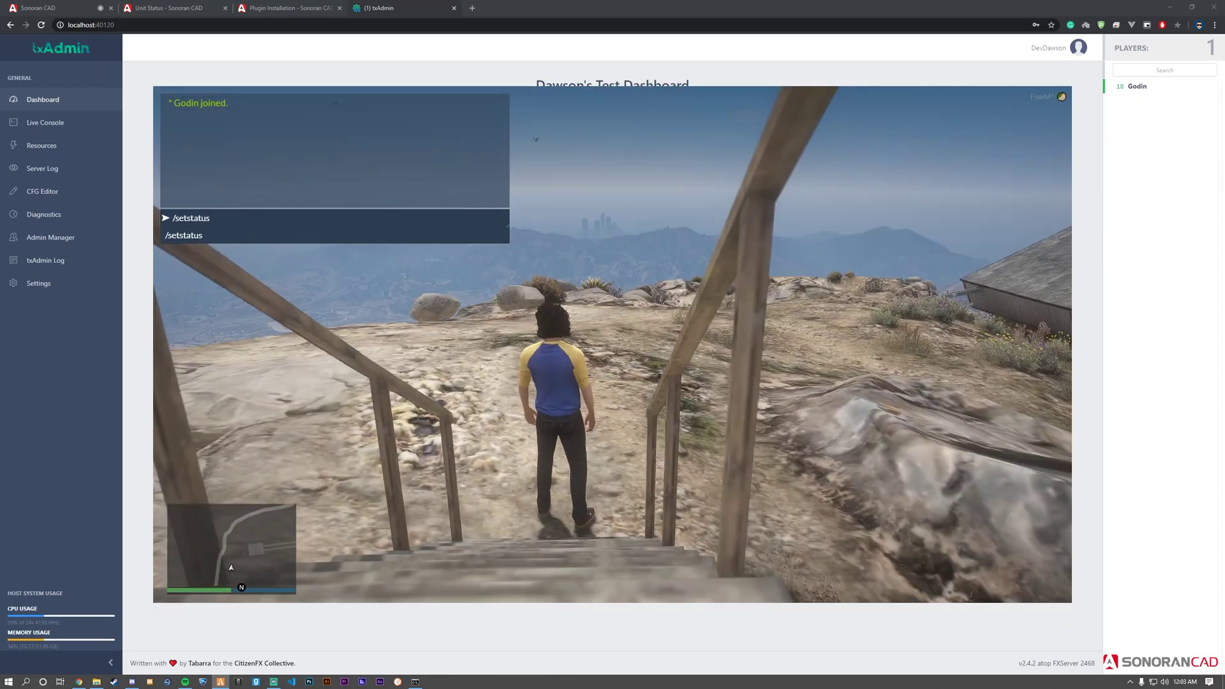
key(super)
- Set the CAD unit to UNAVAILABLE, then send '/setstatus AVAILABLE' from the FiveM chat
click(44, 7)
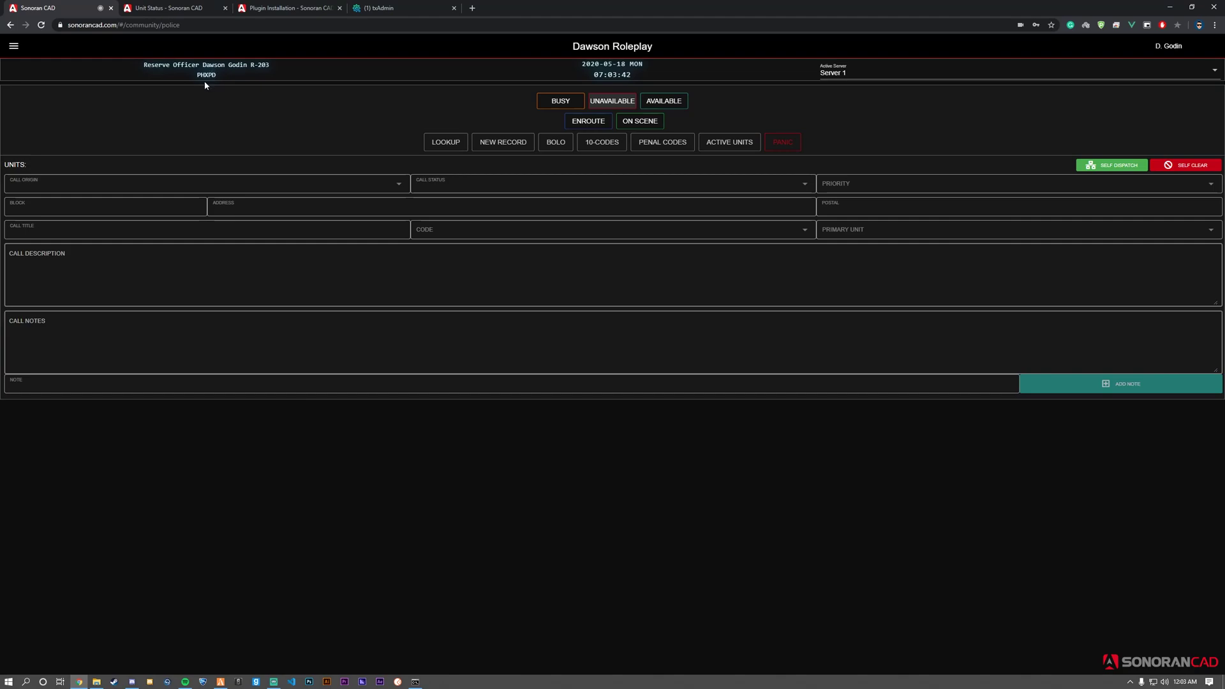
click(628, 106)
key(alt+Tab)
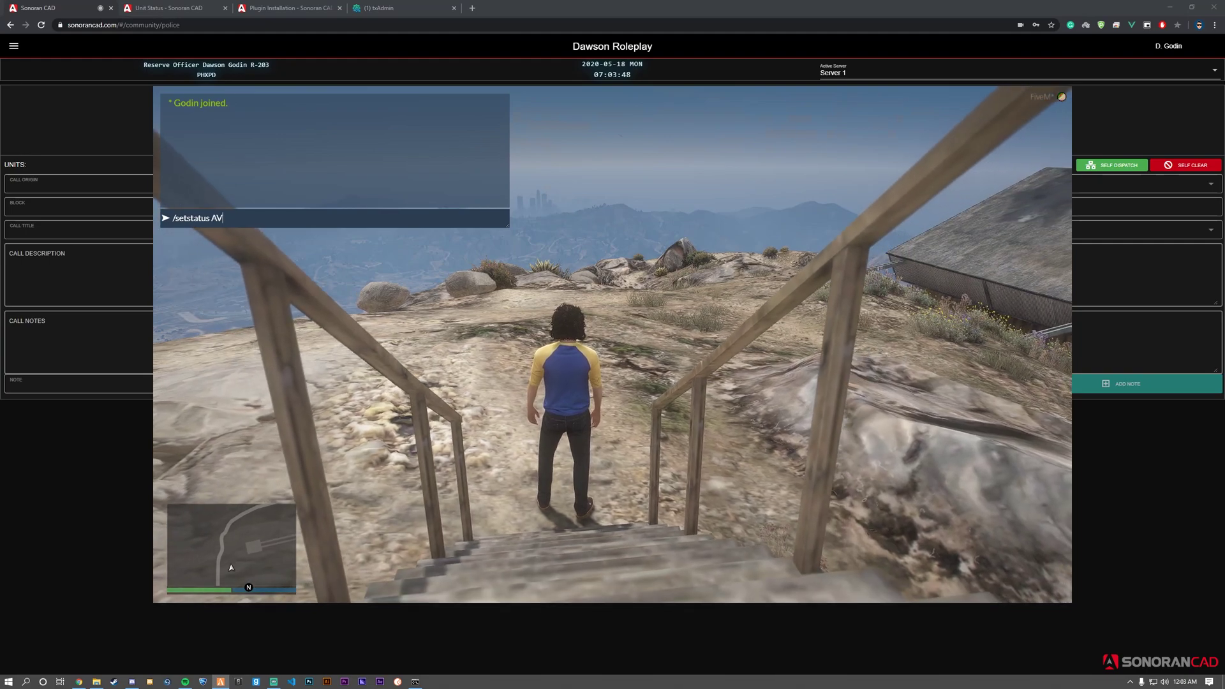
text(AVAILABL)
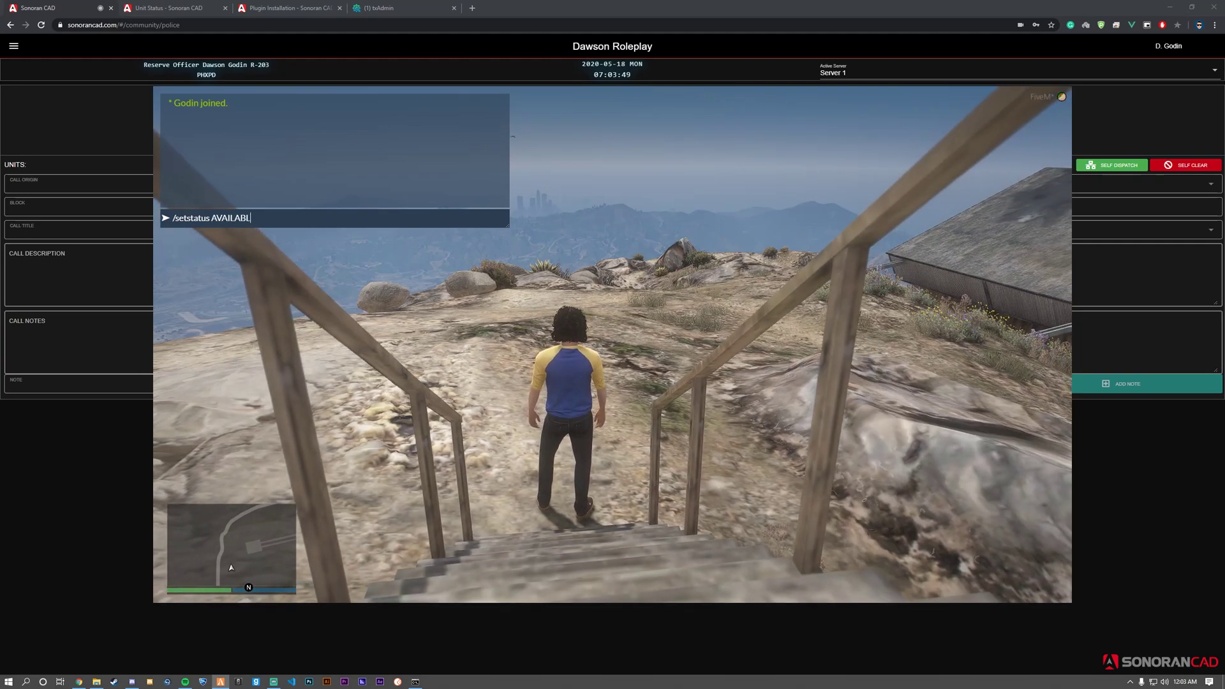
text(E)
key(Return)
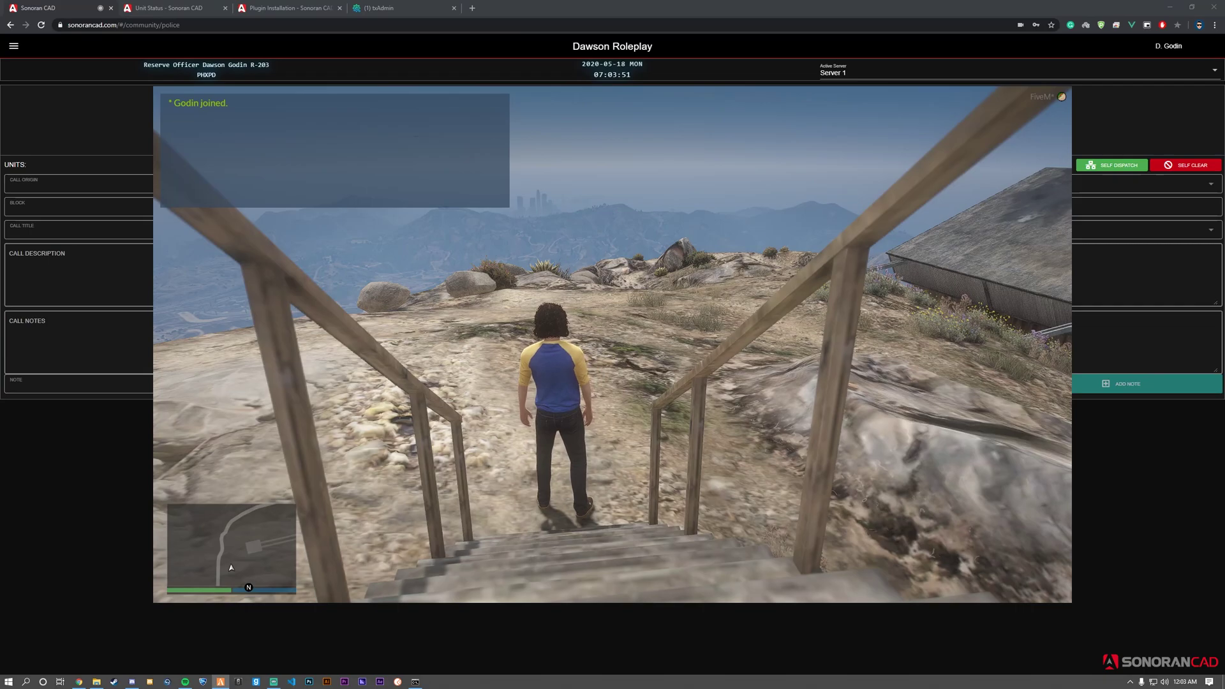
- Confirm the unit shows Available in the CAD, then return to the game
key(alt+Tab)
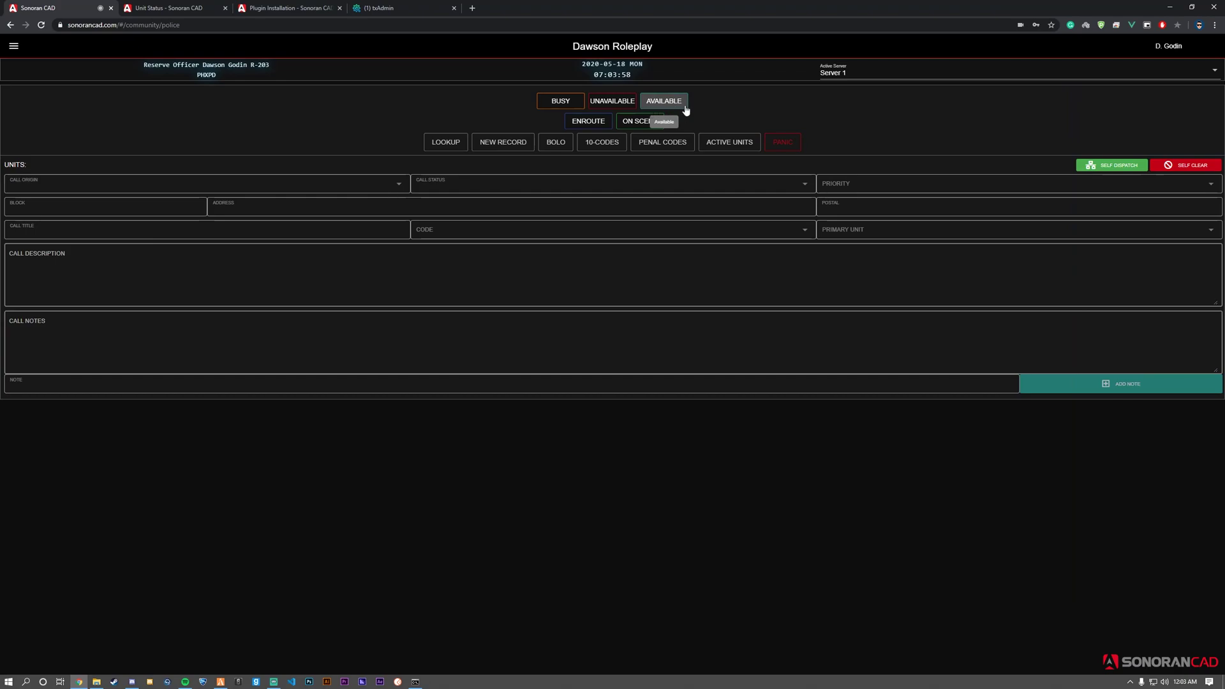
click(220, 682)
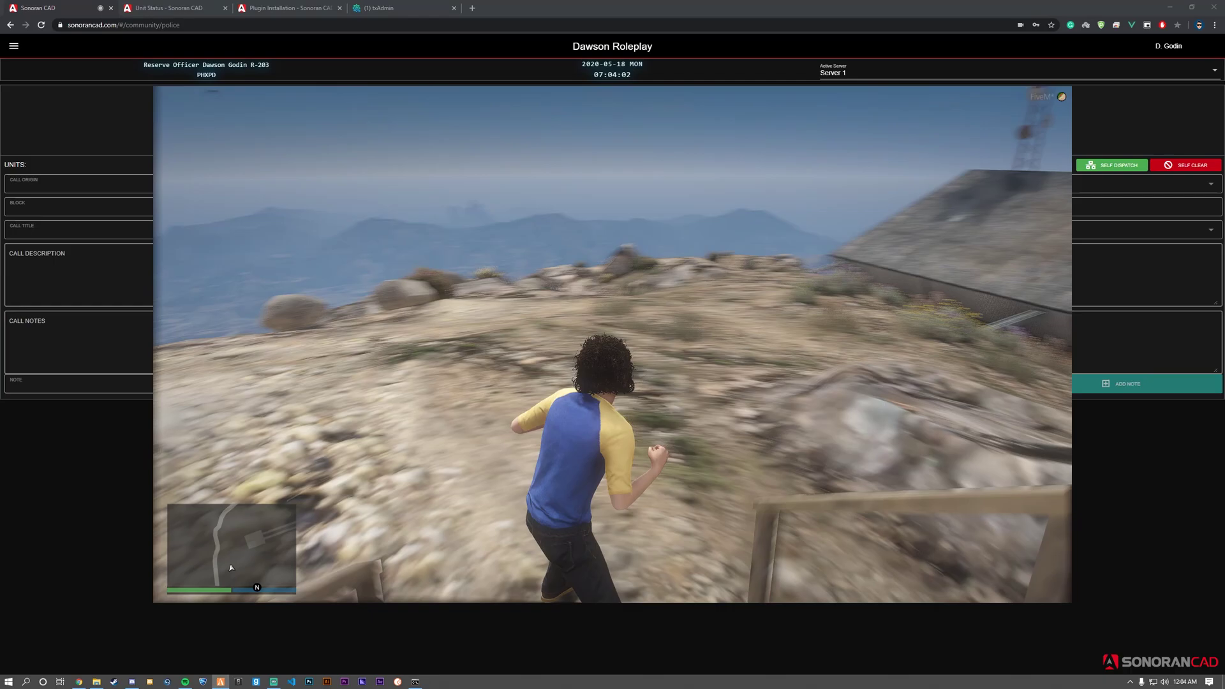
key(w)
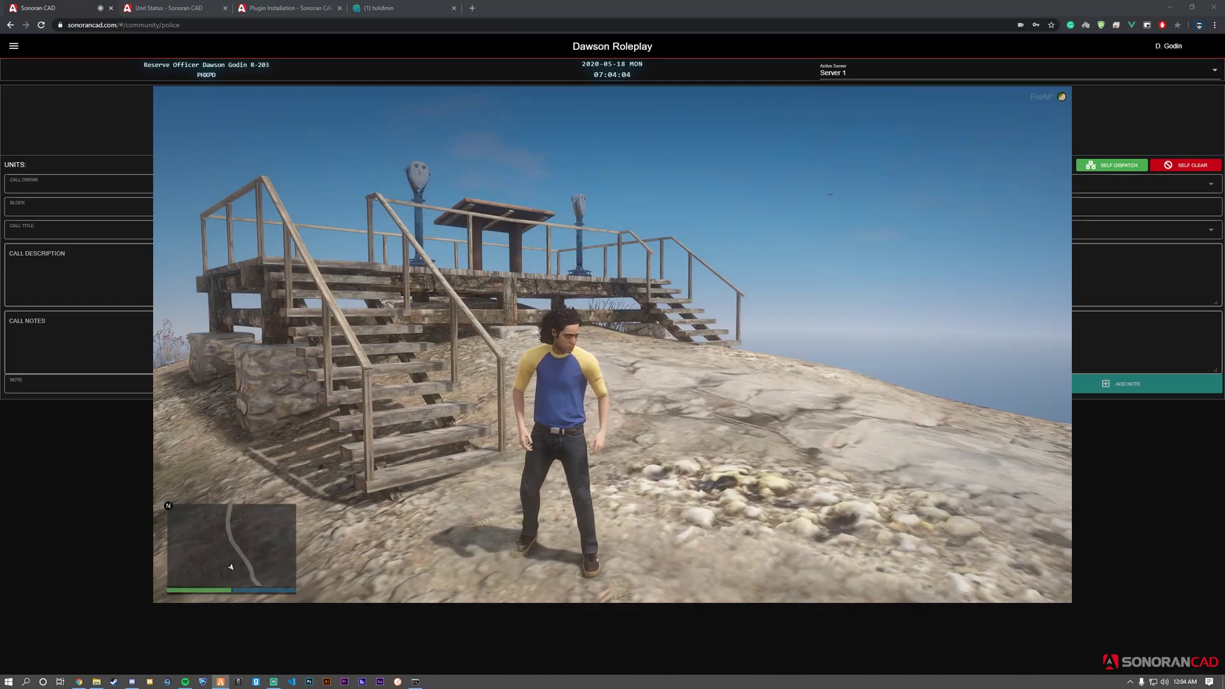